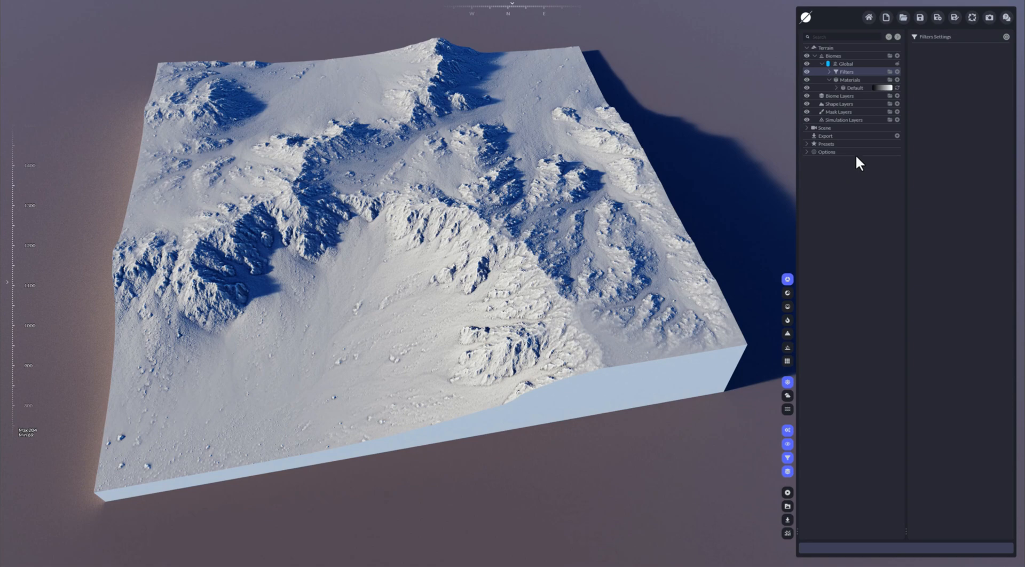
Add a Landscape layer to the terrain's Shape Layers.
left_click(853, 104)
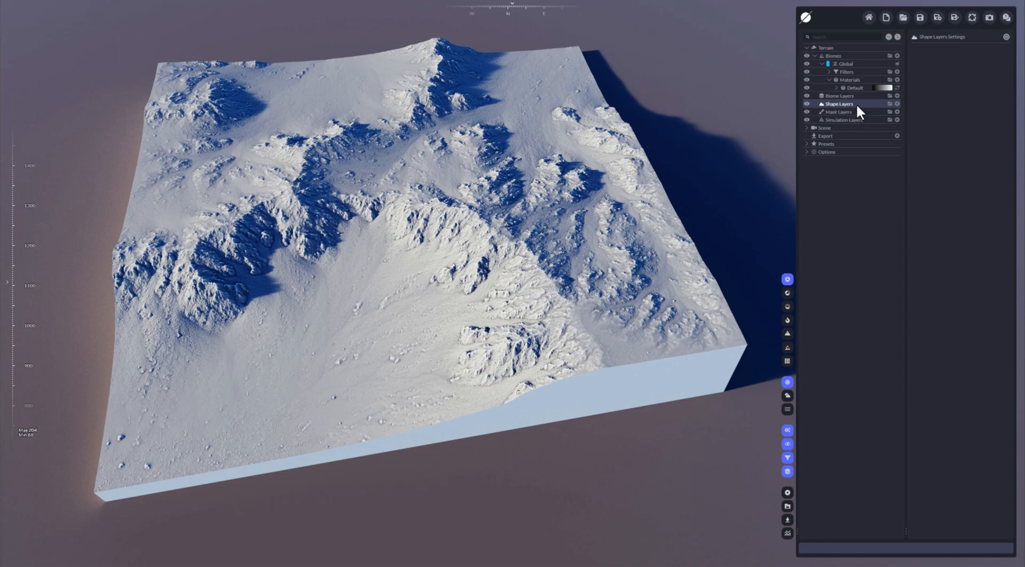
left_click(897, 103)
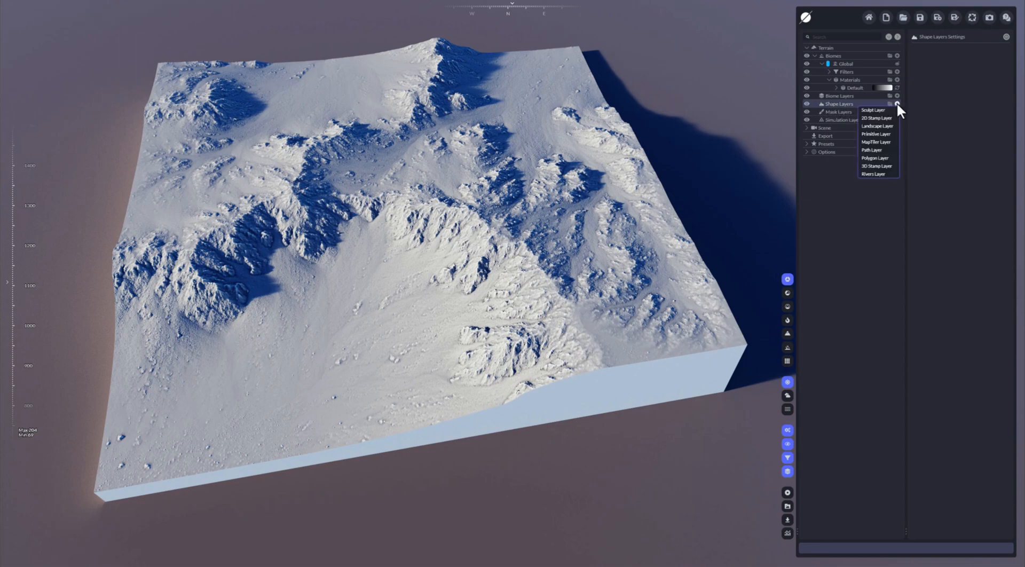
left_click(888, 126)
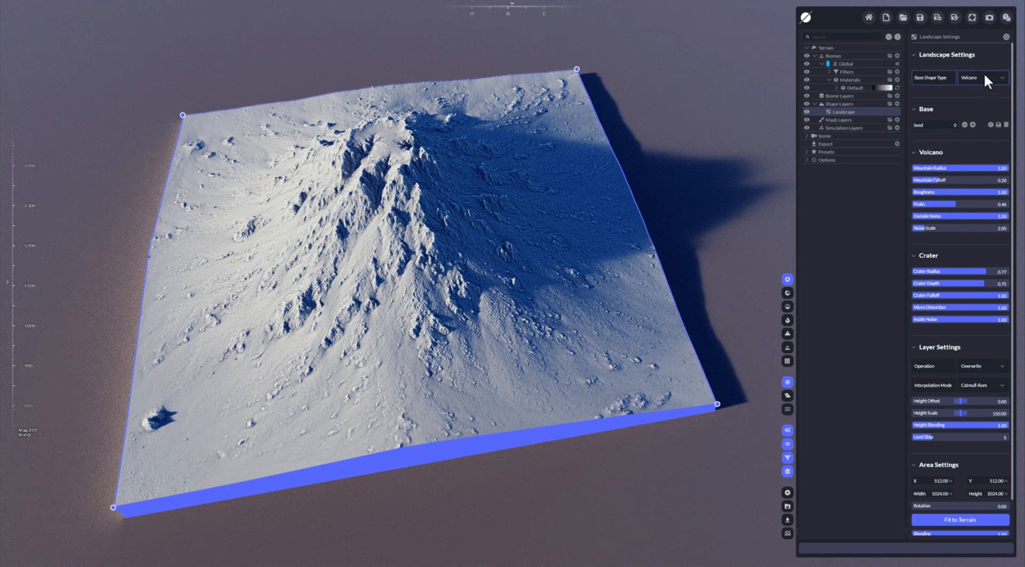
Turn off the Advanced Erosion filter of the Global biome while leaving the Acid - Rocky Sharp filter on.
left_click(829, 71)
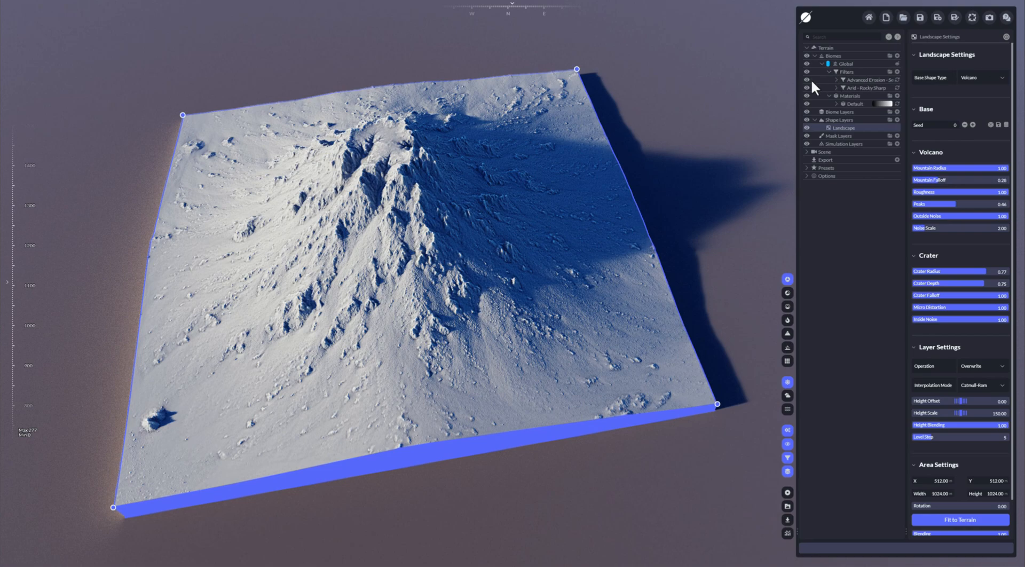
left_click(807, 79)
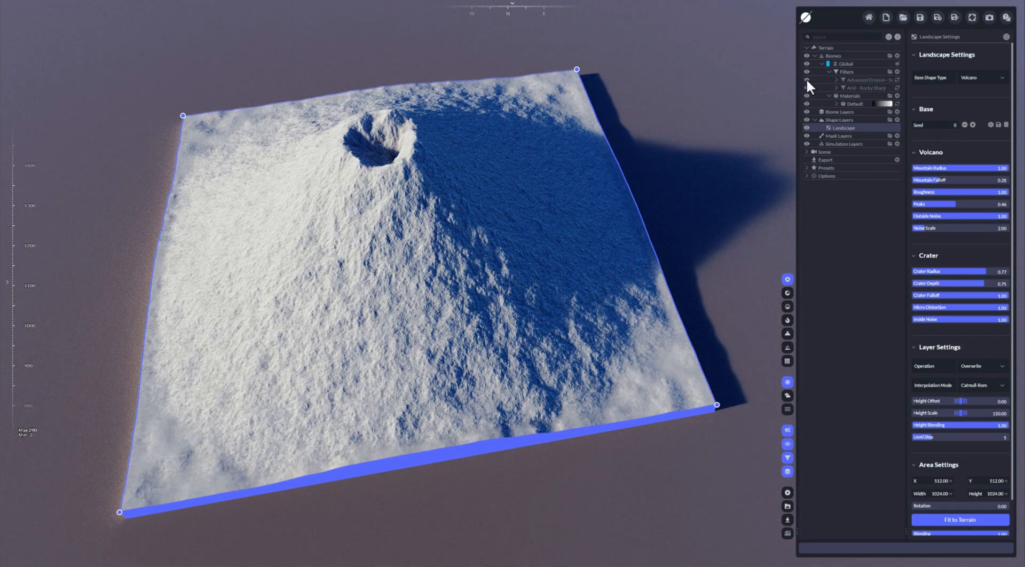
left_click(809, 80)
left_click(809, 80)
left_click(808, 87)
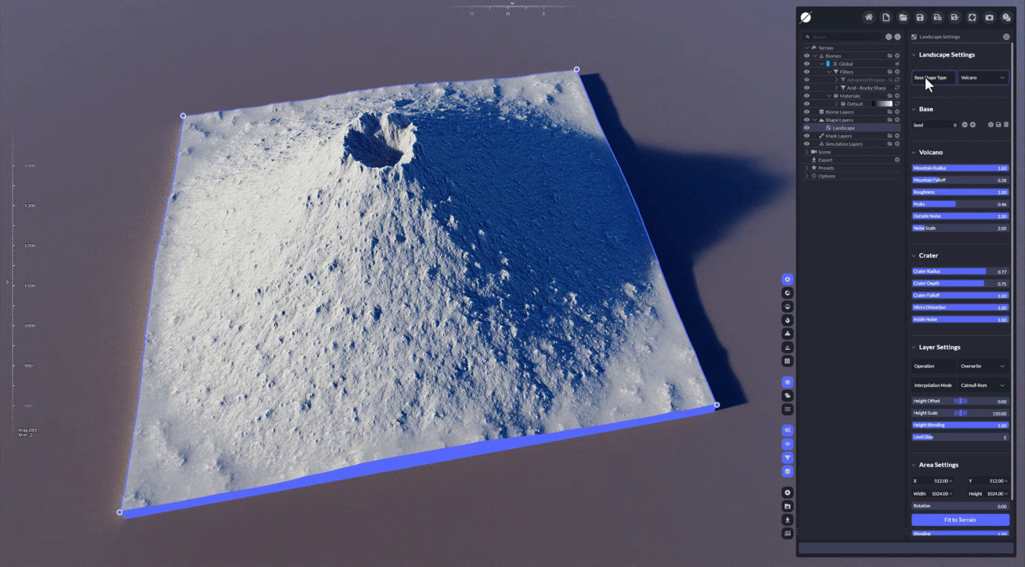
Try the Canyon and Crater base shape types on the landscape, ending on Furrows.
left_click(1000, 78)
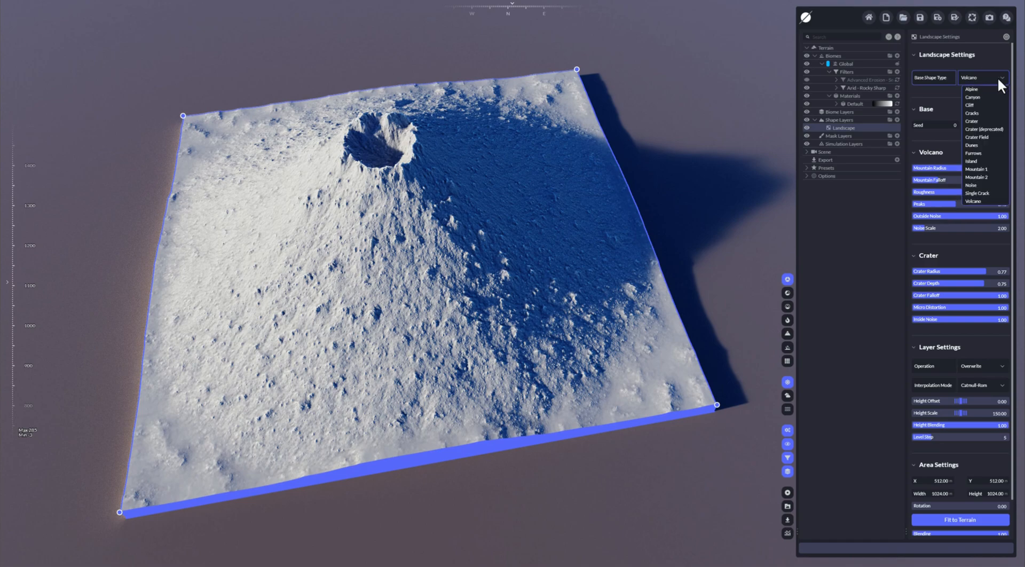
left_click(986, 96)
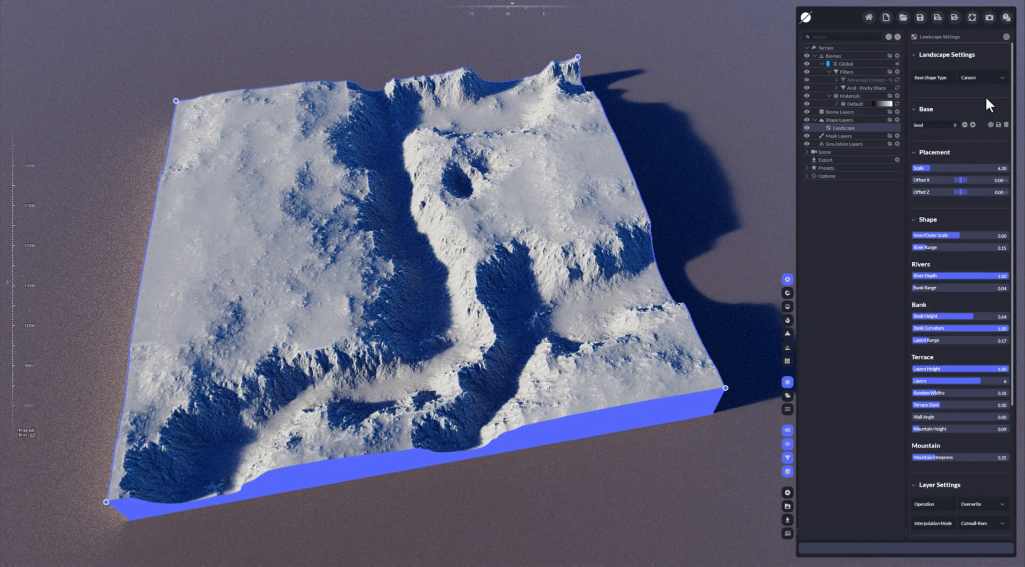
left_click(988, 78)
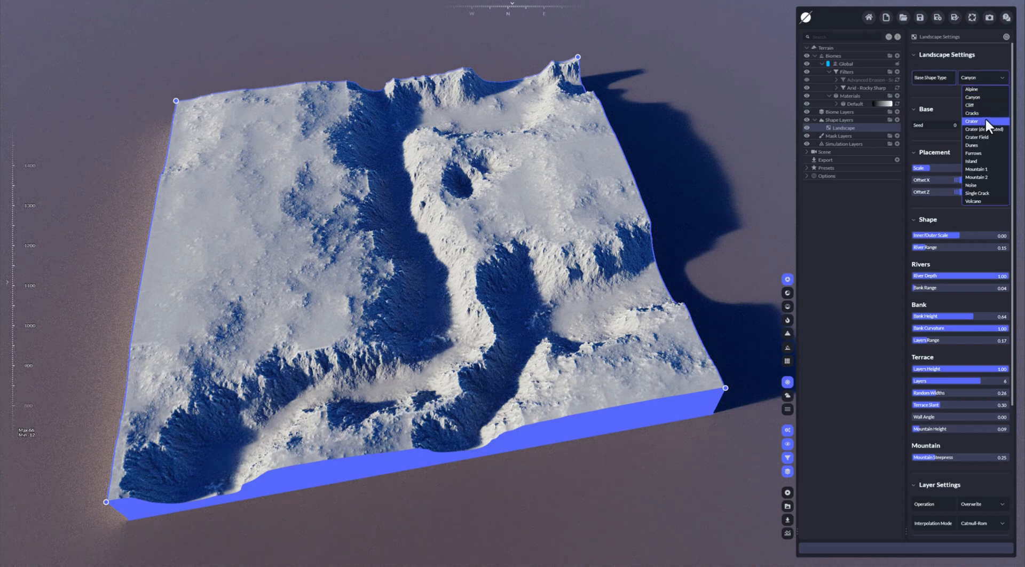
left_click(985, 120)
left_click(986, 78)
left_click(983, 153)
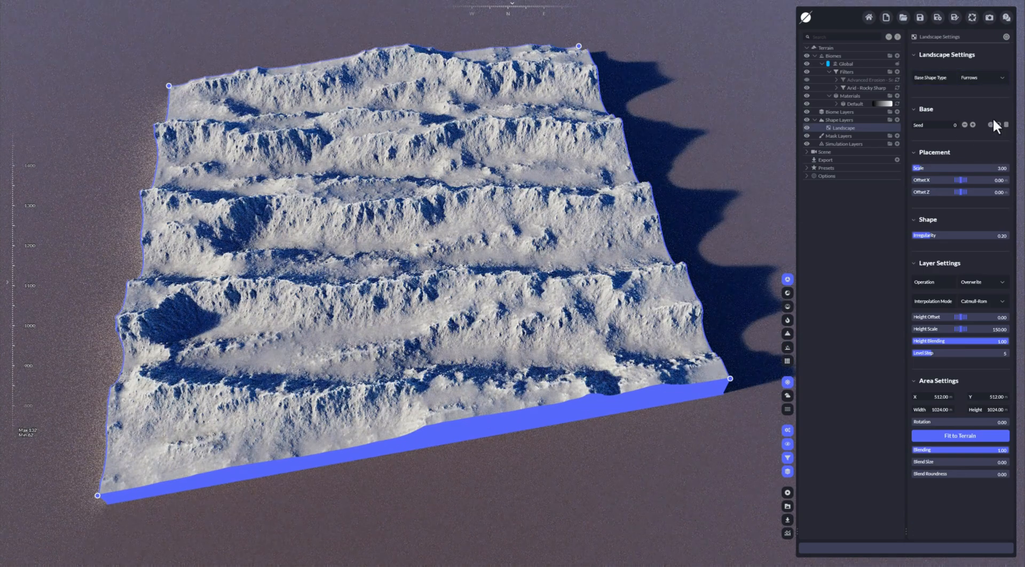
Adjust the Furrows landscape to scale 3.10, Offset X 111 and irregularity 0.21.
left_click(988, 78)
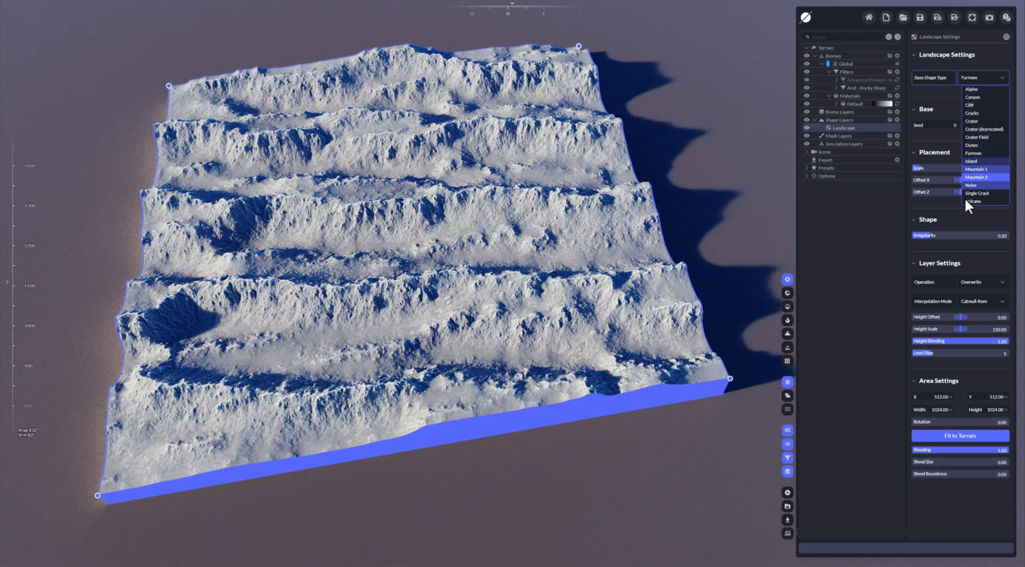
left_click(932, 204)
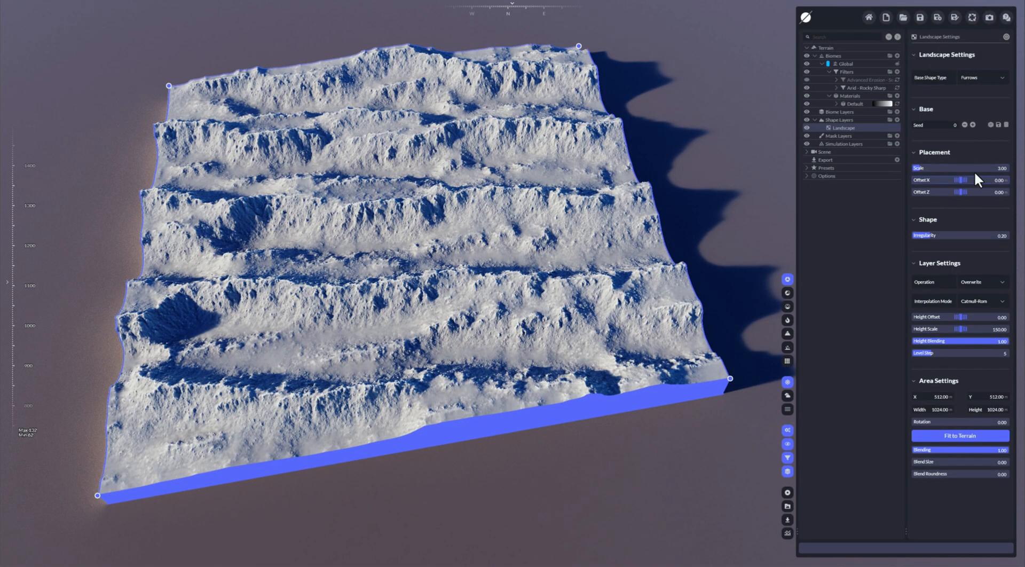
mouse_move(929, 170)
left_mouse_down()
mouse_move(961, 169)
mouse_move(925, 181)
left_mouse_up()
mouse_move(927, 235)
left_mouse_down()
mouse_move(955, 235)
mouse_move(930, 235)
left_mouse_up()
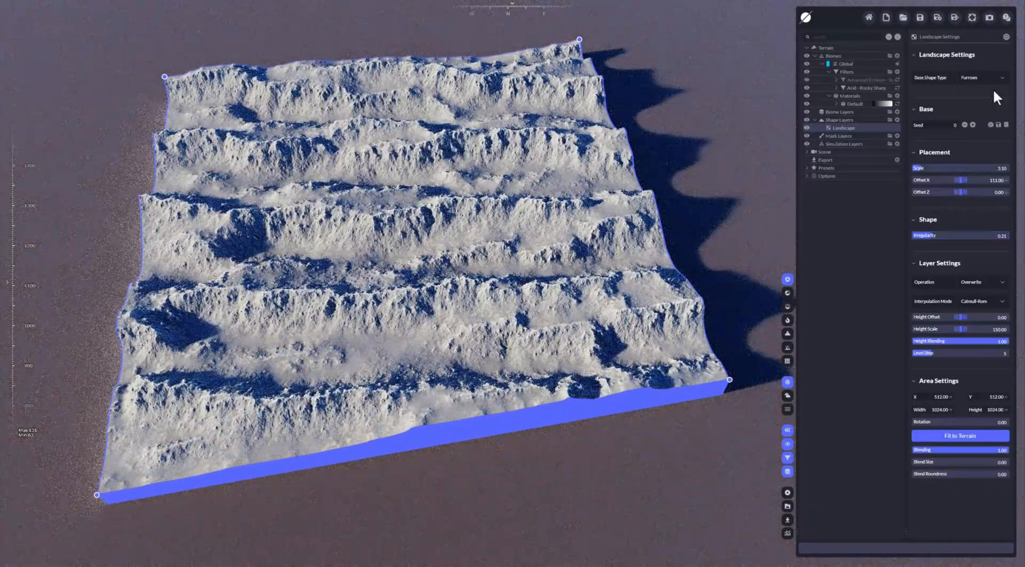
Set the landscape's base shape type to Canyon and its scale to 3.75.
left_click(991, 77)
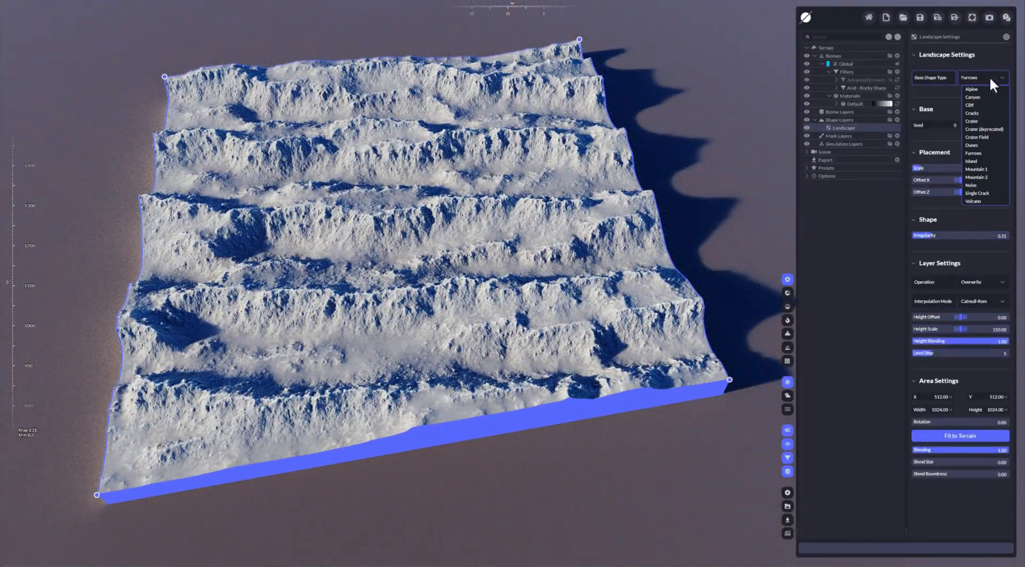
left_click(973, 97)
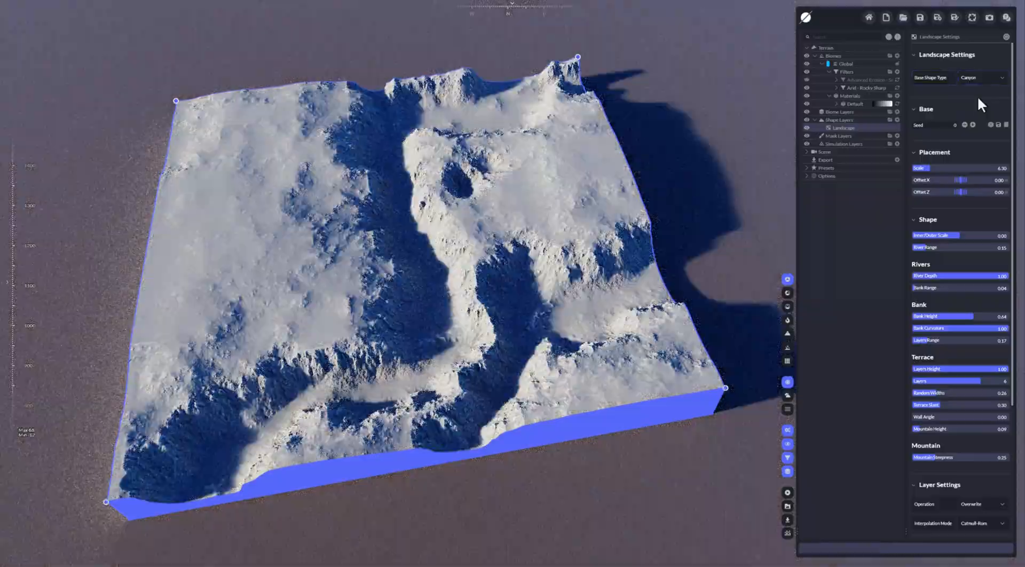
left_click_drag(961, 168, 927, 168)
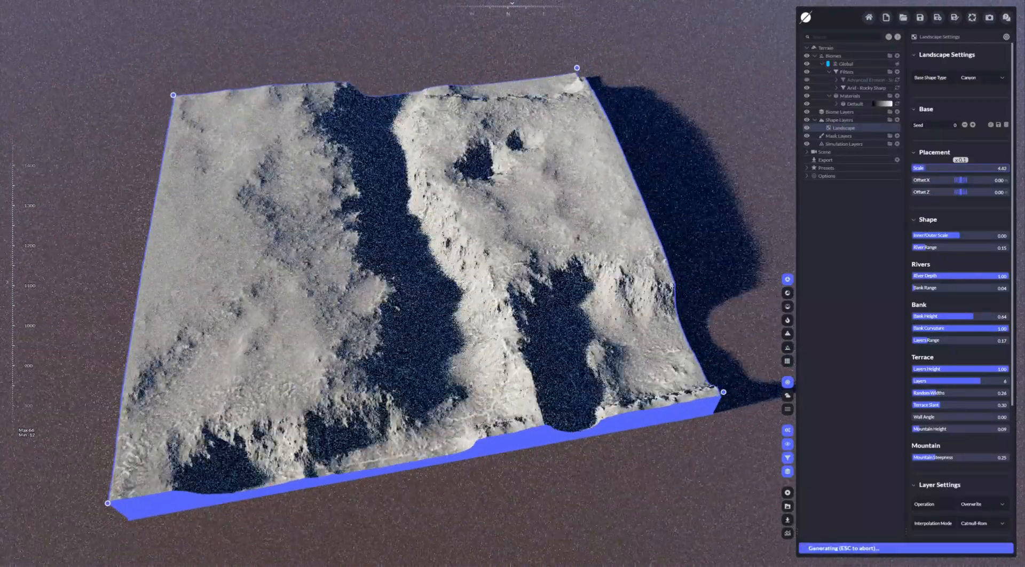
Turn the Advanced Erosion filter back on and raise the Canyon landscape's height scale to 483.95.
left_click(807, 80)
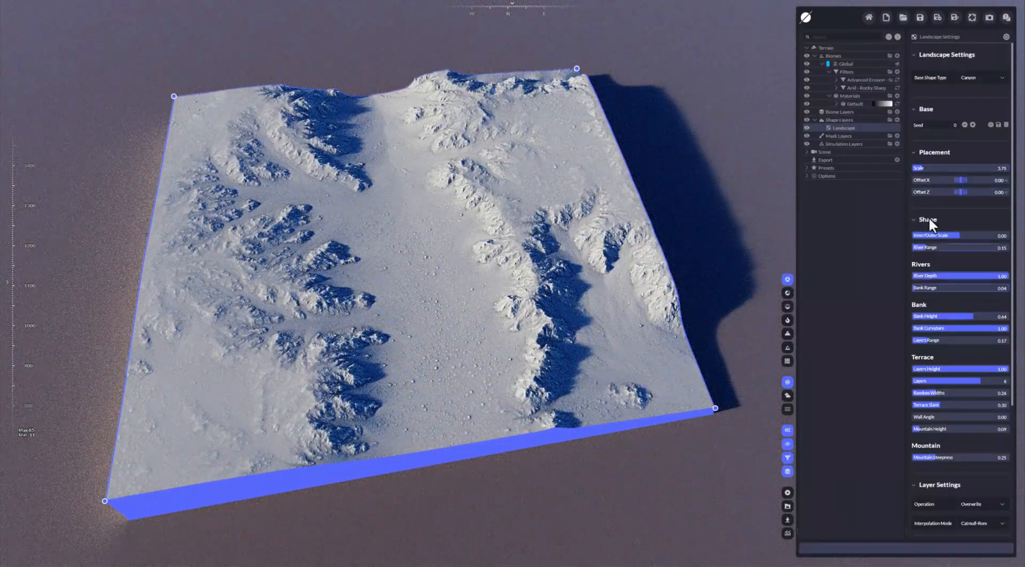
scroll(965, 378, "down", 3)
mouse_move(966, 377)
left_mouse_down()
mouse_move(960, 407)
mouse_move(961, 366)
left_mouse_up()
scroll(979, 266, "up", 5)
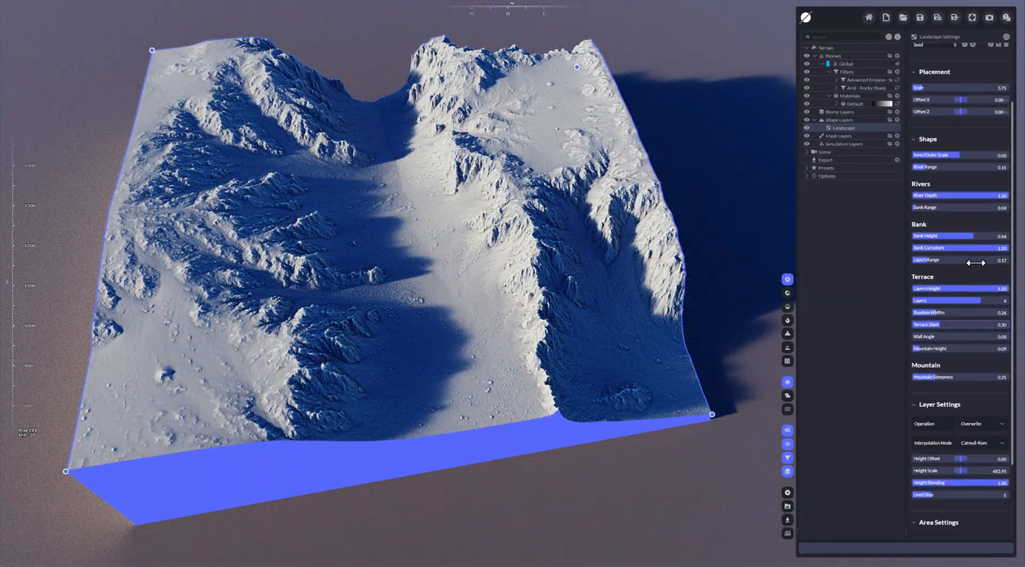
left_click(1000, 78)
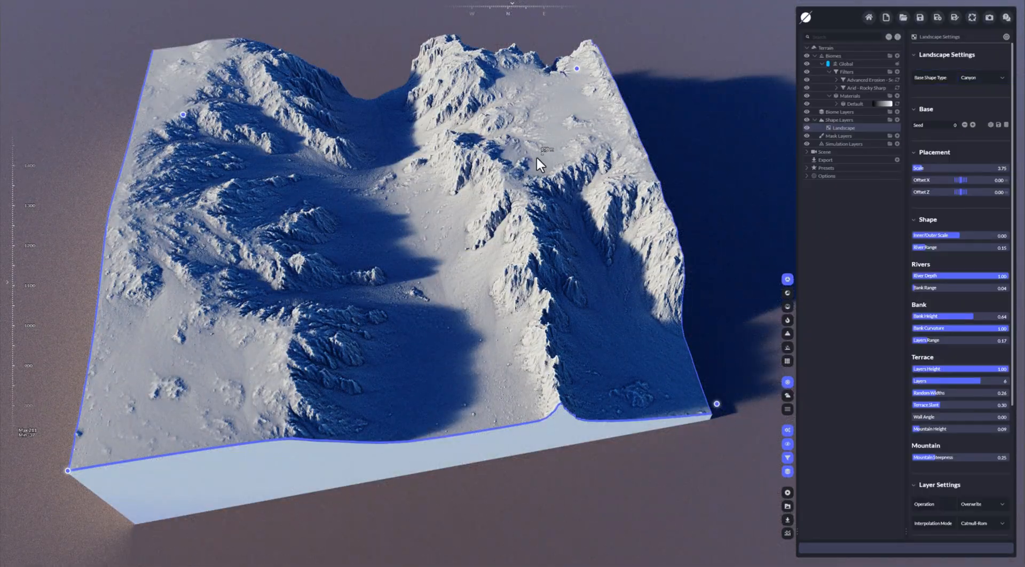
Move the Canyon landscape area partly off the terrain's left edge and rotate it diagonally to the terrain.
left_click_drag(536, 156, 367, 144)
left_click_drag(449, 75, 336, 154)
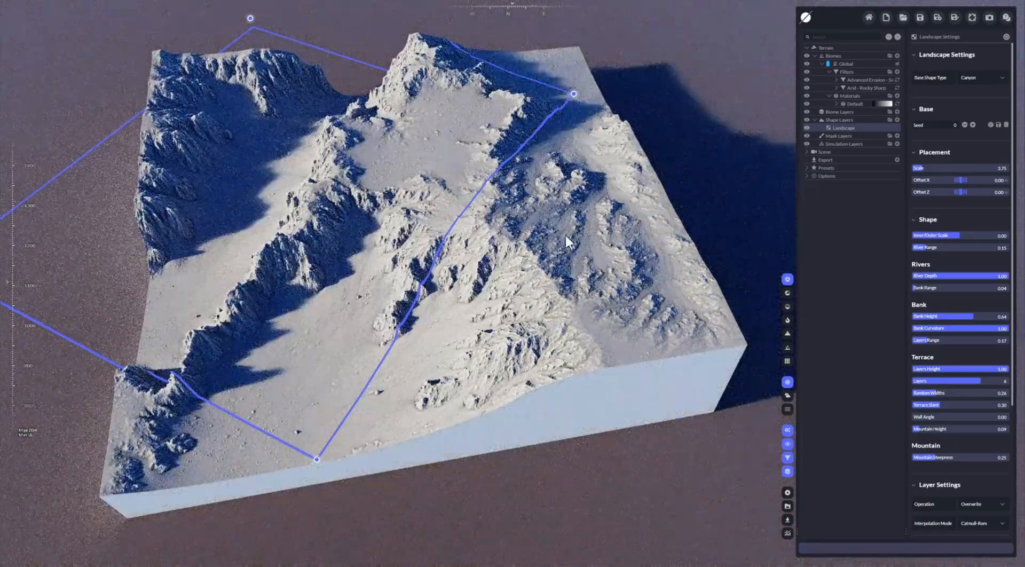
Toggle the Landscape layer's visibility to compare the terrain with and without it.
left_click(807, 128)
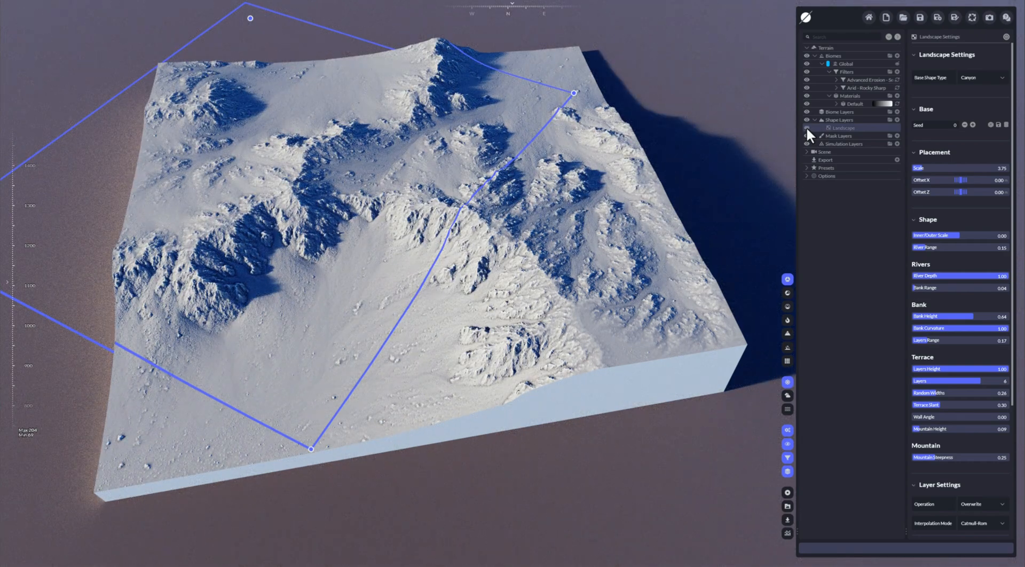
left_click(807, 128)
left_click(807, 128)
left_click(807, 128)
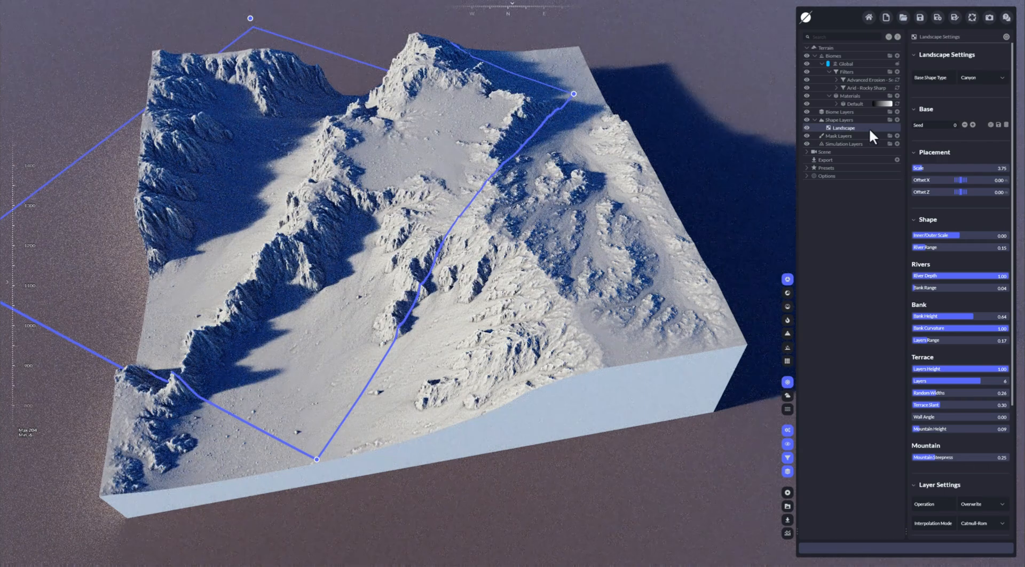
Add a Sculpt layer to the shape layers and place it beneath the Landscape layer.
left_click(898, 120)
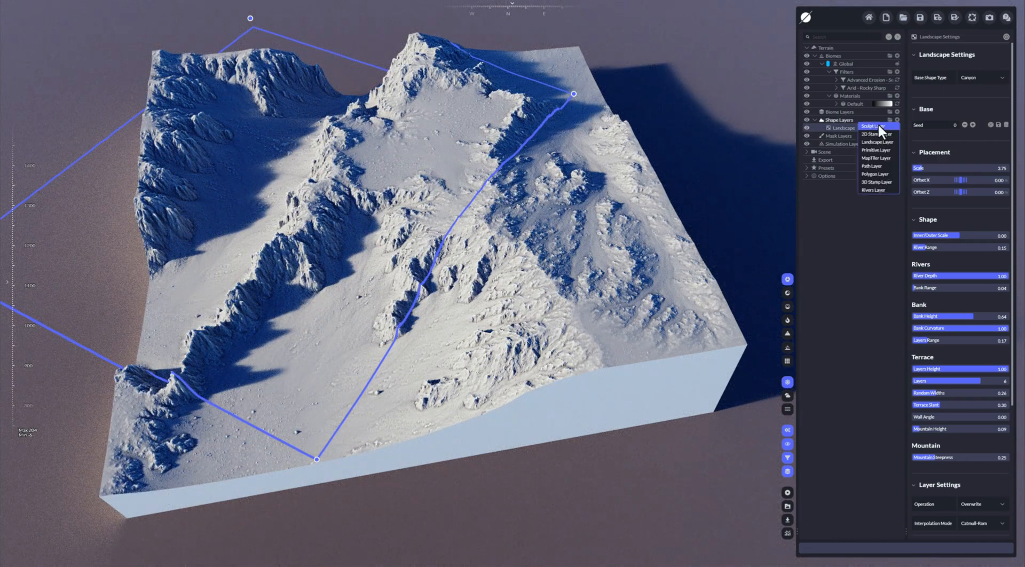
left_click(878, 123)
left_click_drag(843, 127, 841, 136)
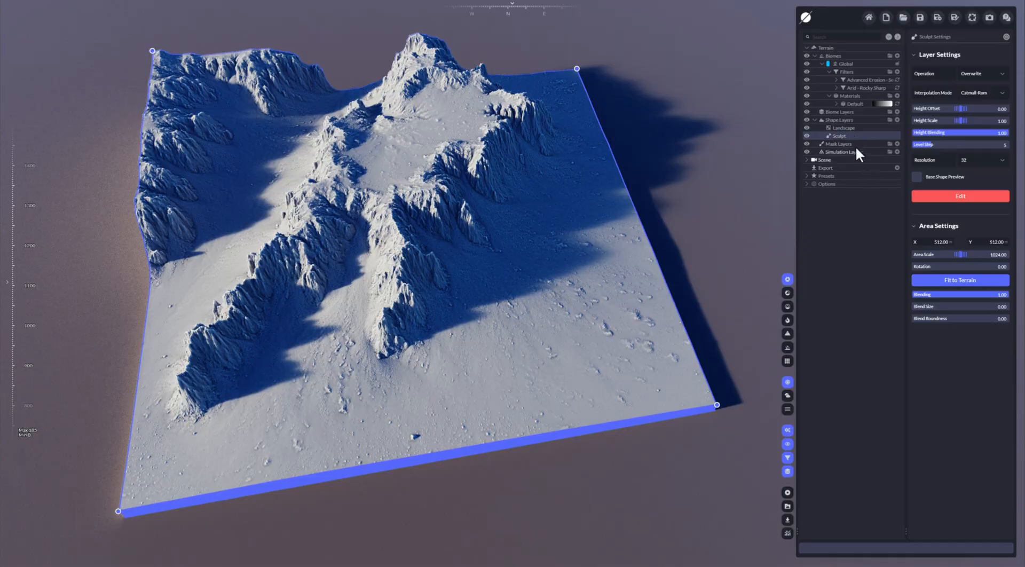
Move the Canyon landscape area toward the terrain's right side and shrink it slightly by its right corner.
left_click(855, 127)
left_click_drag(382, 178, 498, 172)
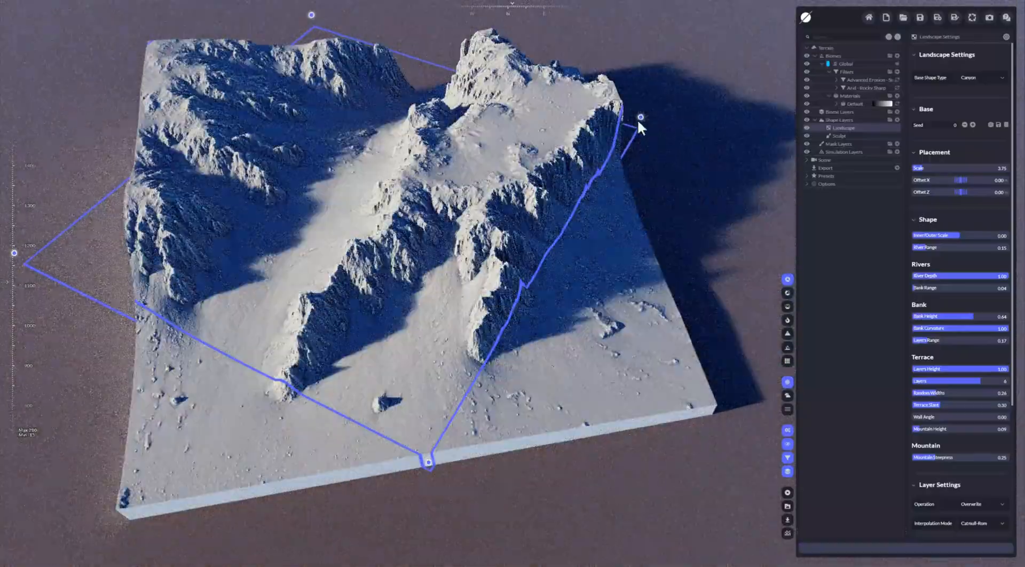
left_click_drag(642, 114, 598, 118)
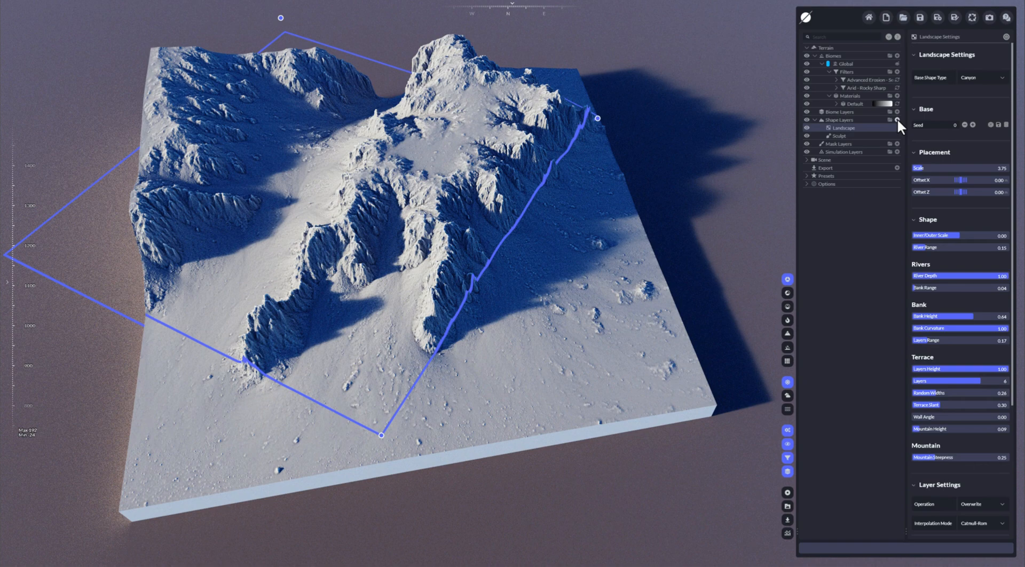
Add a second Landscape layer with the Volcano shape and move its area to about X 238, Y 767.
left_click(898, 120)
left_click(880, 142)
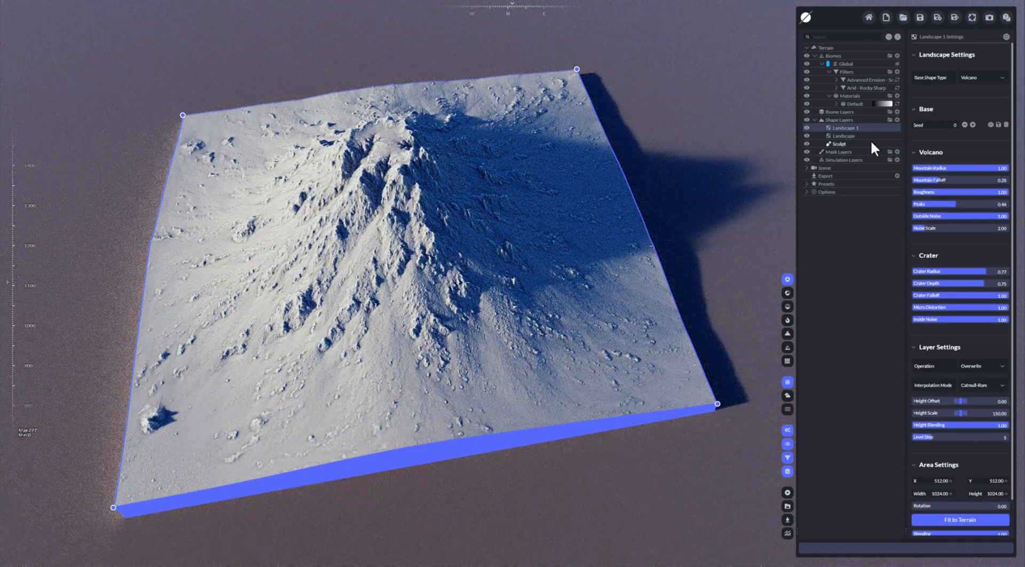
left_click_drag(401, 191, 542, 261)
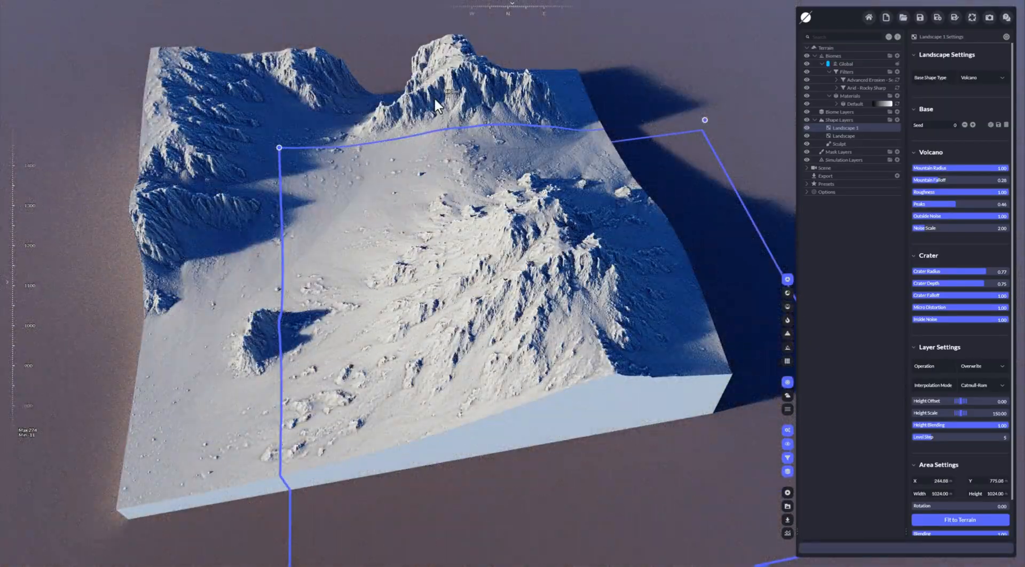
mouse_move(488, 191)
left_mouse_down()
mouse_move(480, 203)
mouse_move(486, 194)
left_mouse_up()
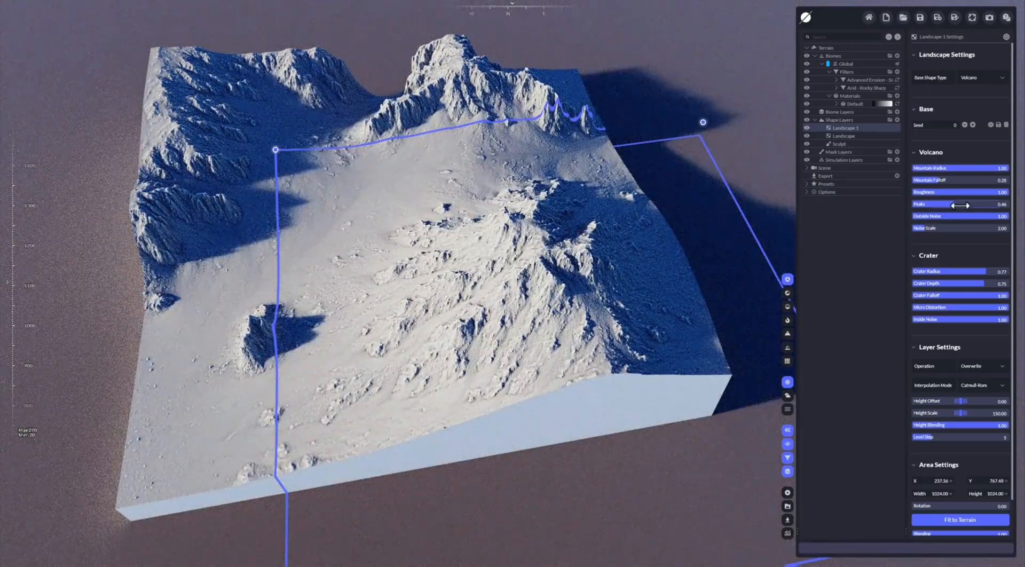
Set the Volcano layer's operation to Add and move its area to about X 282, Y 654.
scroll(963, 208, "down", 2)
left_click(1002, 327)
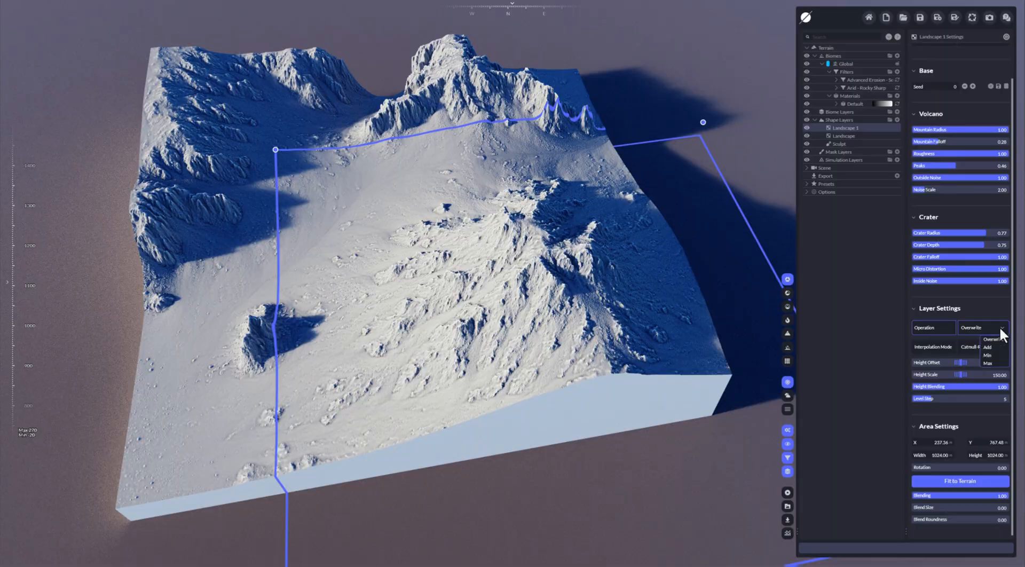
left_click(993, 347)
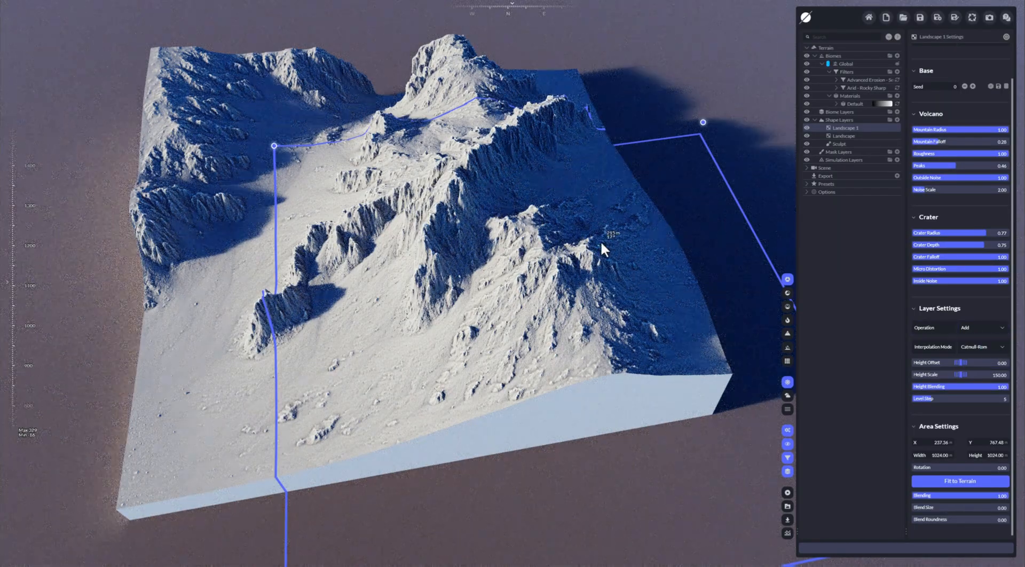
left_click_drag(601, 242, 565, 260)
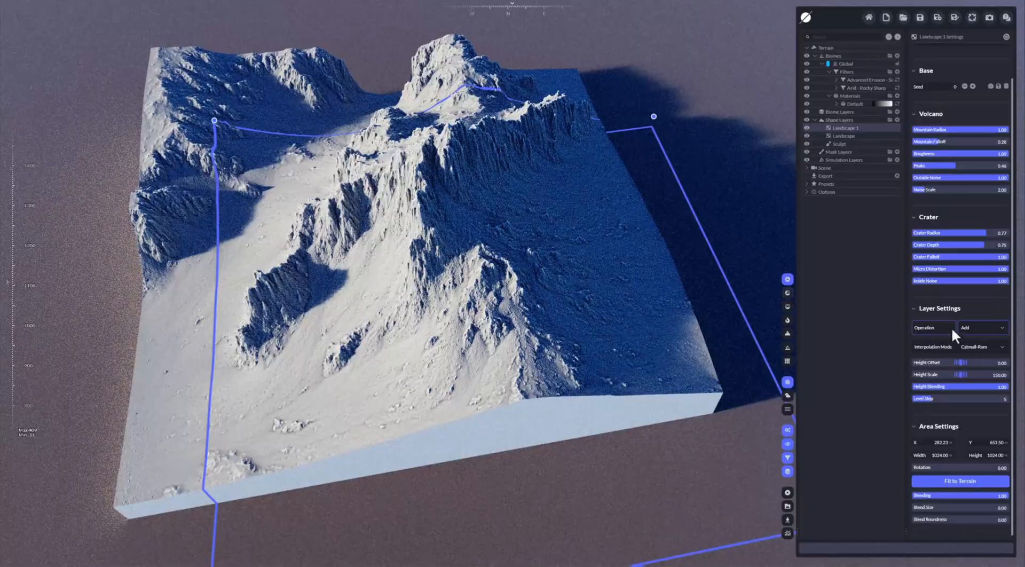
Set the Volcano layer's operation to Max, move it toward the terrain's centre and enlarge its area to about 1200 by 1496.
left_click(968, 327)
left_click(991, 363)
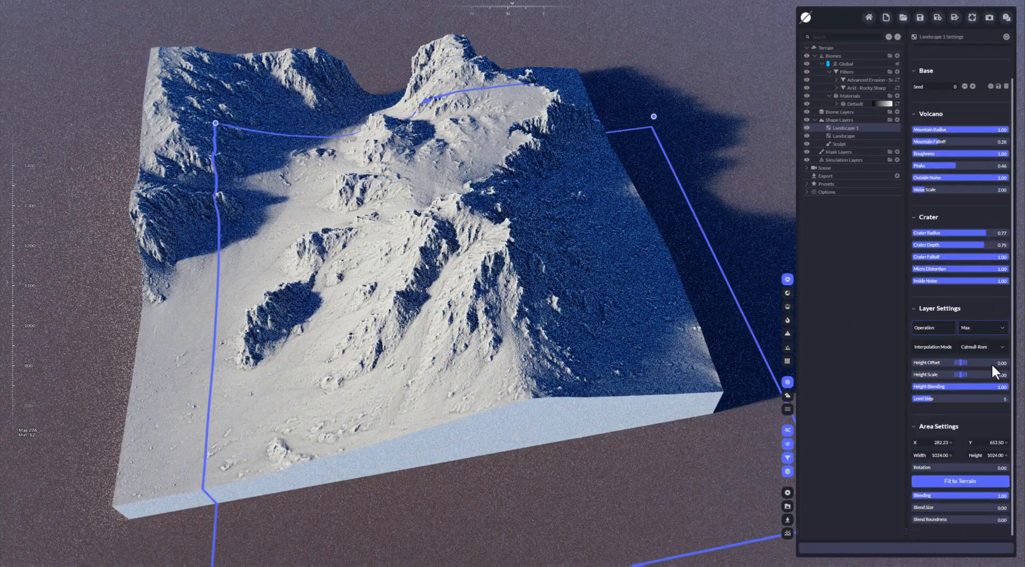
left_click_drag(546, 276, 507, 187)
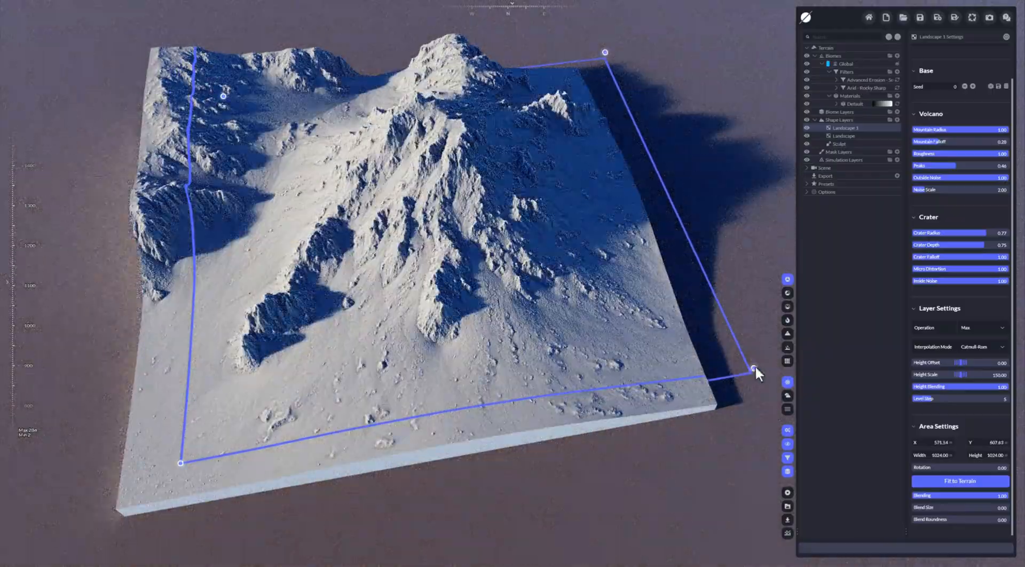
left_click_drag(753, 368, 877, 389)
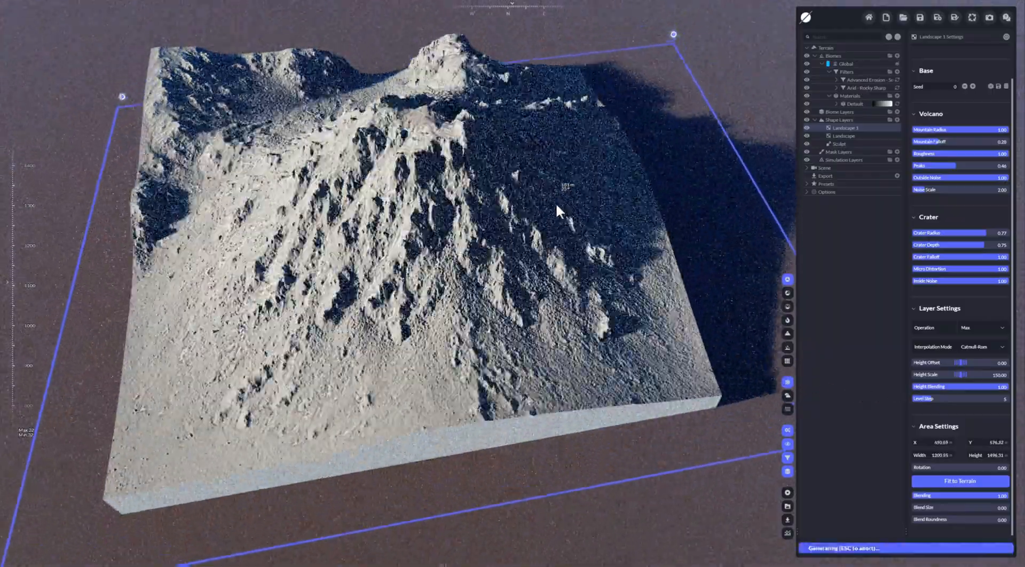
Move the Volcano layer's area to about X 345, Y 476, set its Blending to 0.27 and its operation to Overwrite.
left_click_drag(556, 203, 537, 238)
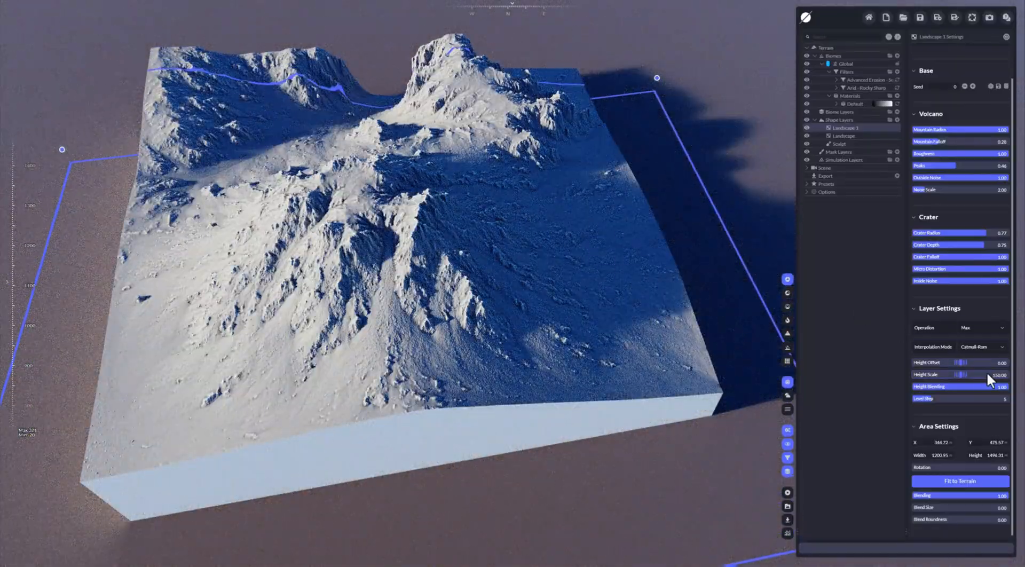
left_click_drag(960, 496, 937, 496, "shift")
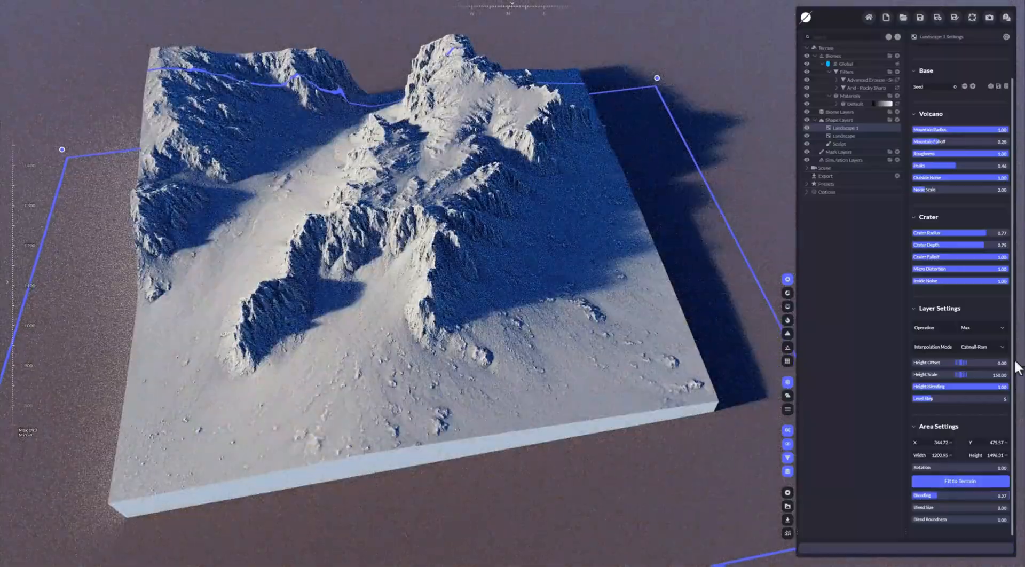
left_click(1006, 328)
left_click(995, 338)
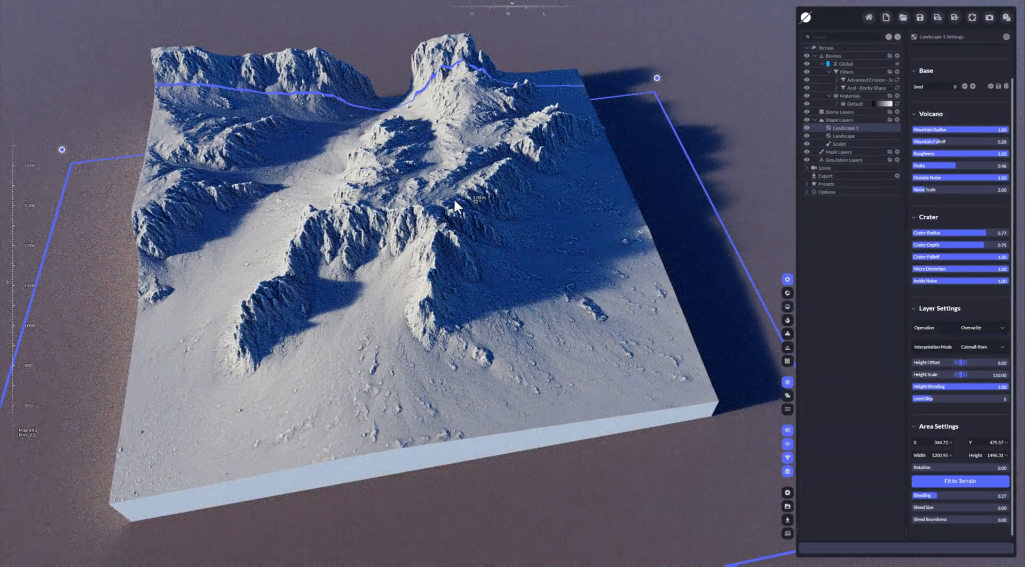
Move the Volcano area to about X 212, Y 894, shrink it to about 488 by 619 and raise its Height Scale to about 751.
left_click_drag(453, 198, 646, 310)
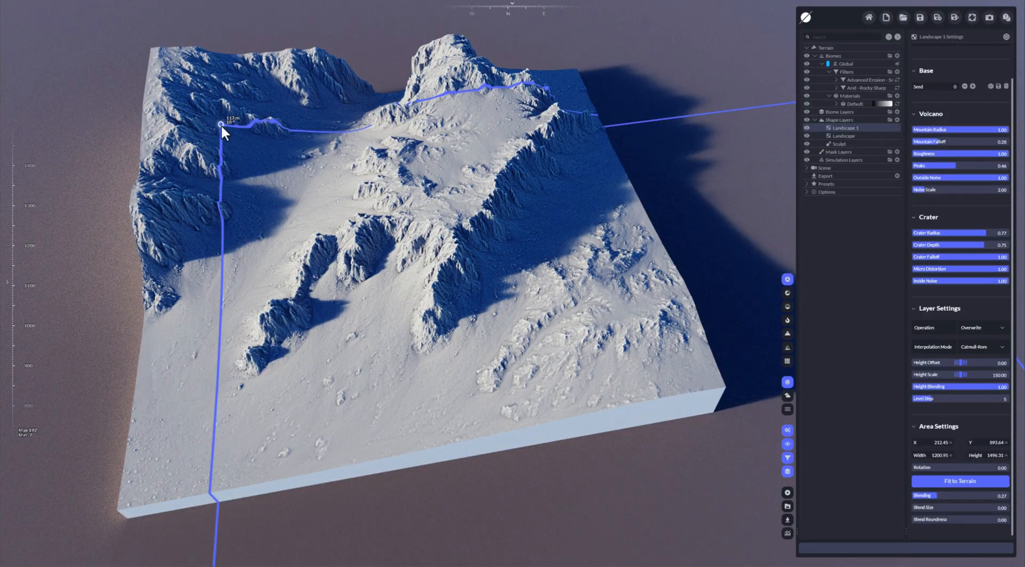
left_click_drag(220, 124, 436, 209)
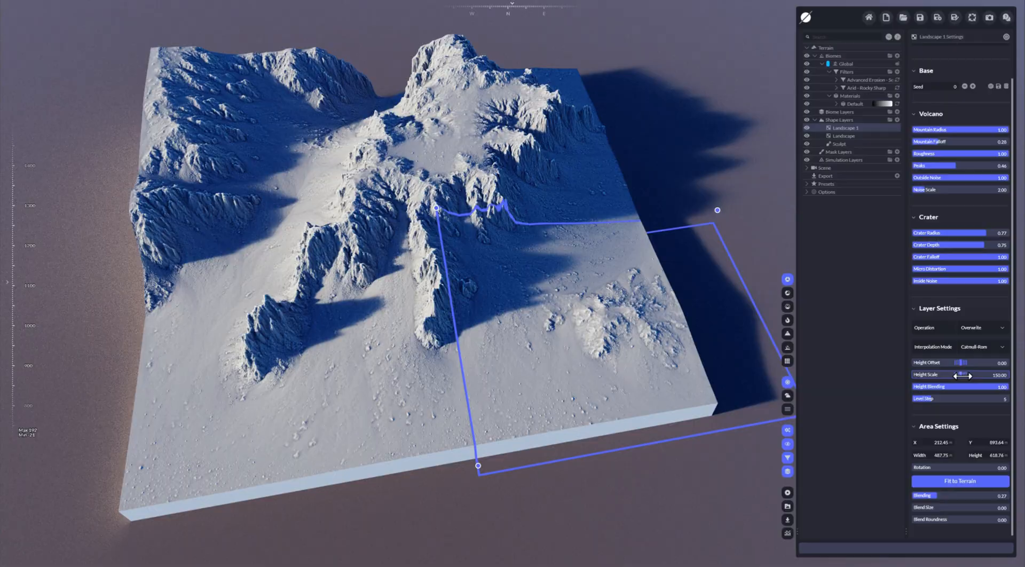
left_click_drag(962, 375, 1010, 376)
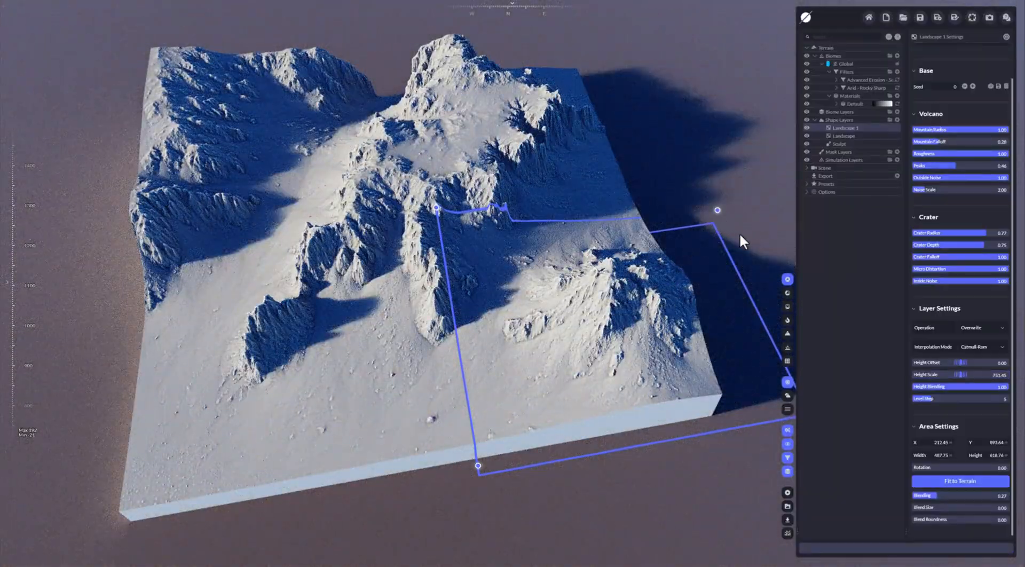
Resize the Volcano layer's area to about 875 by 994 and place it at about X 307, Y 735.
left_click_drag(639, 306, 672, 282)
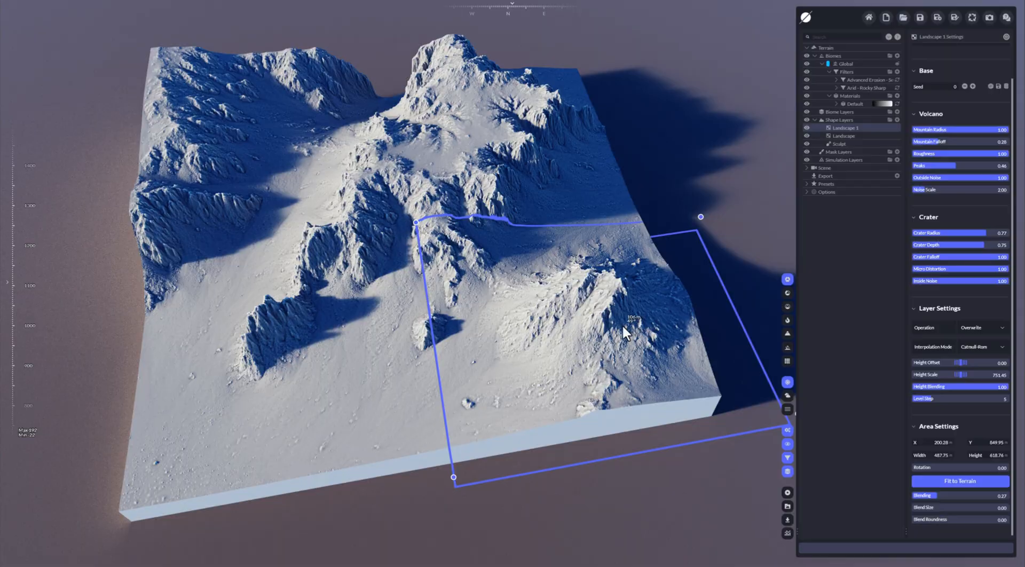
left_click_drag(623, 325, 587, 318)
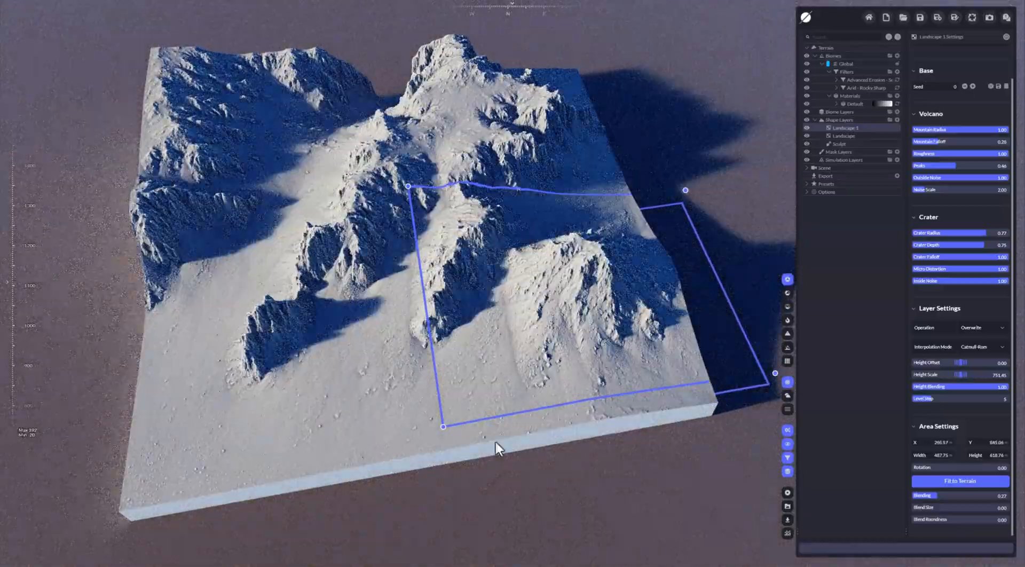
left_click_drag(443, 426, 336, 561)
left_click_drag(599, 326, 566, 258)
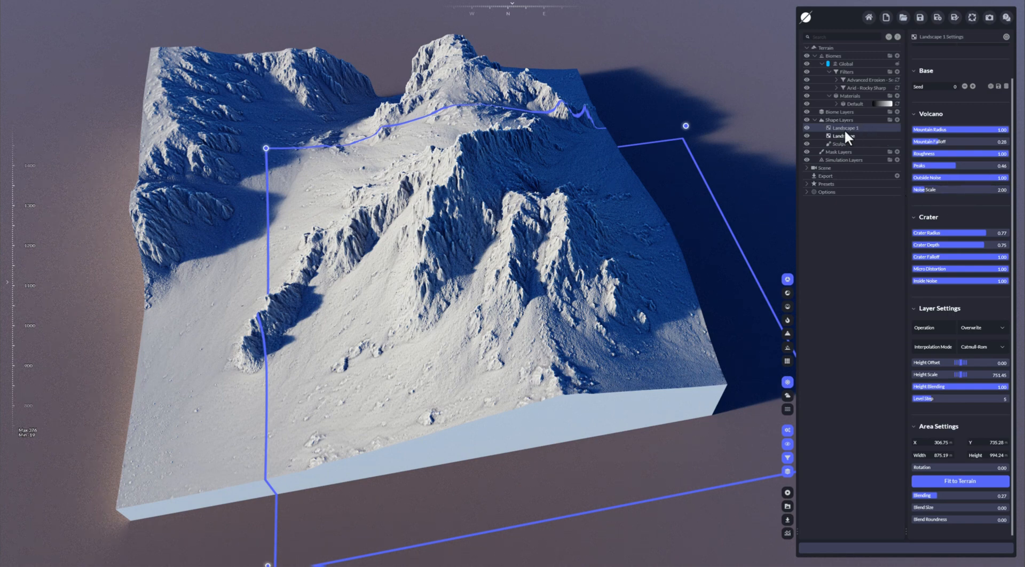
Add a Gradient material to the Global biome and limit it to the Volcano landscape layer.
left_click(830, 71)
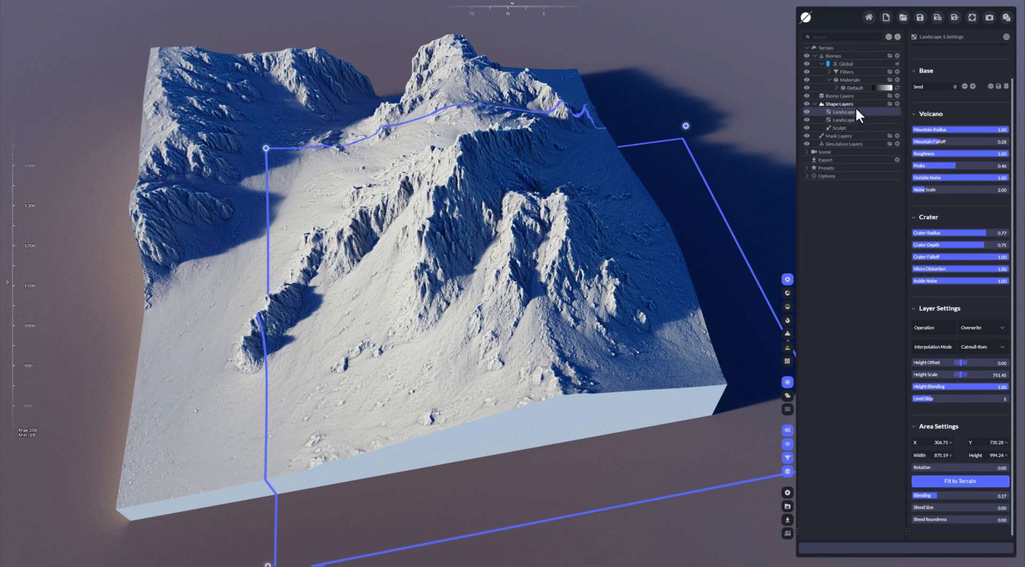
left_click(897, 79)
left_click(886, 92)
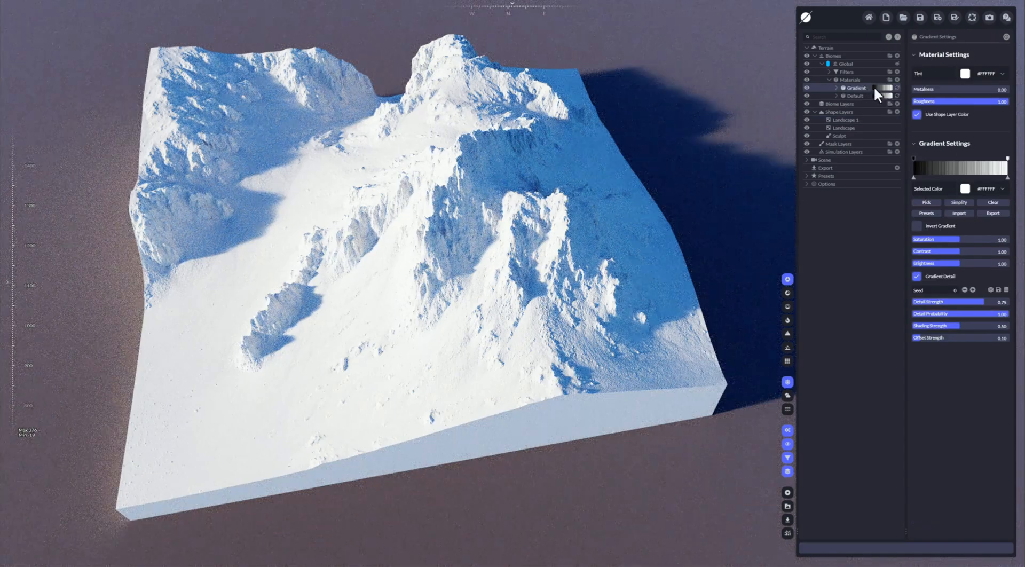
left_click(846, 120)
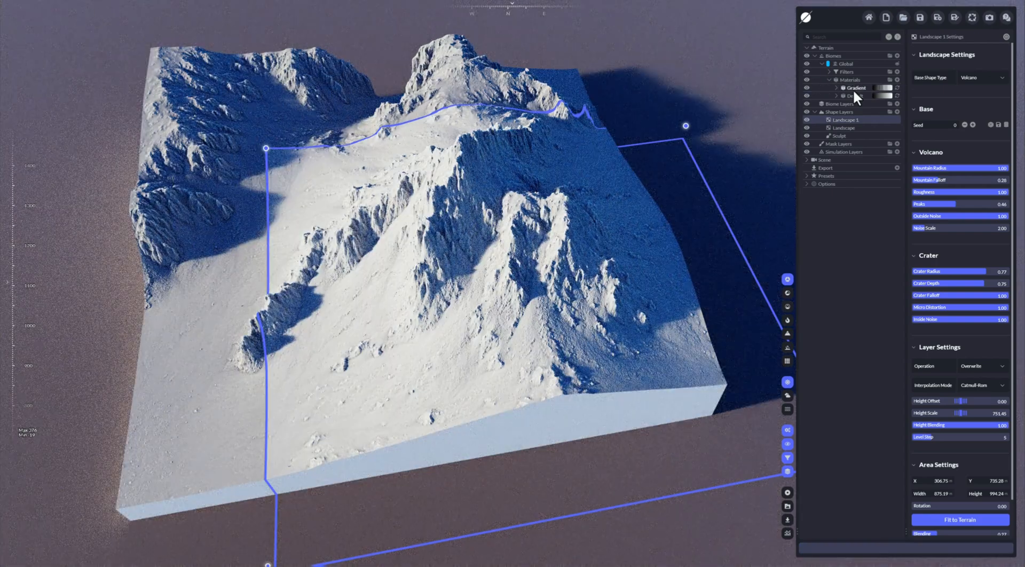
Apply the Vegetation 009 gradient preset to the new Gradient material.
left_click(854, 89)
left_click(927, 214)
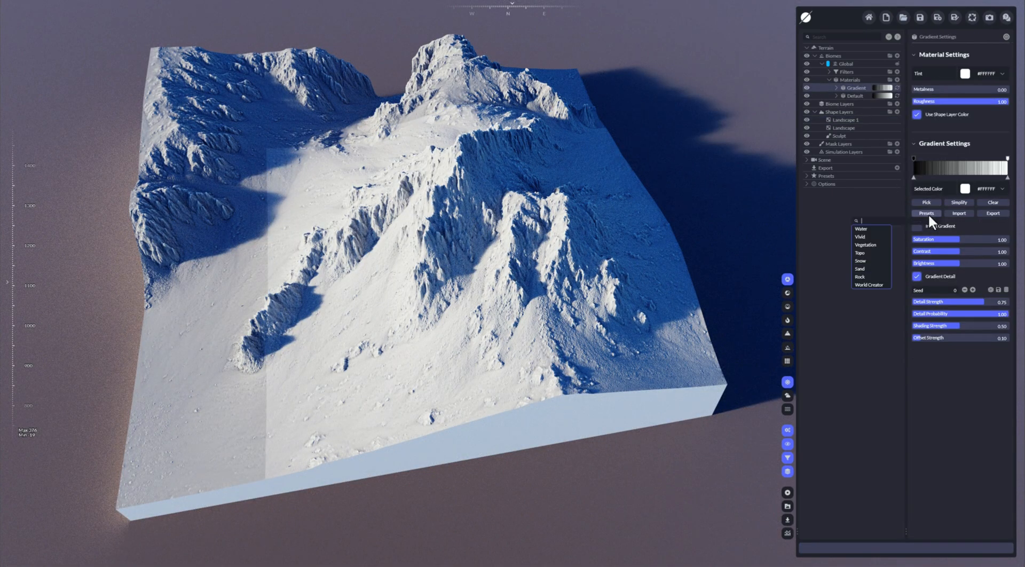
mouse_move(870, 246)
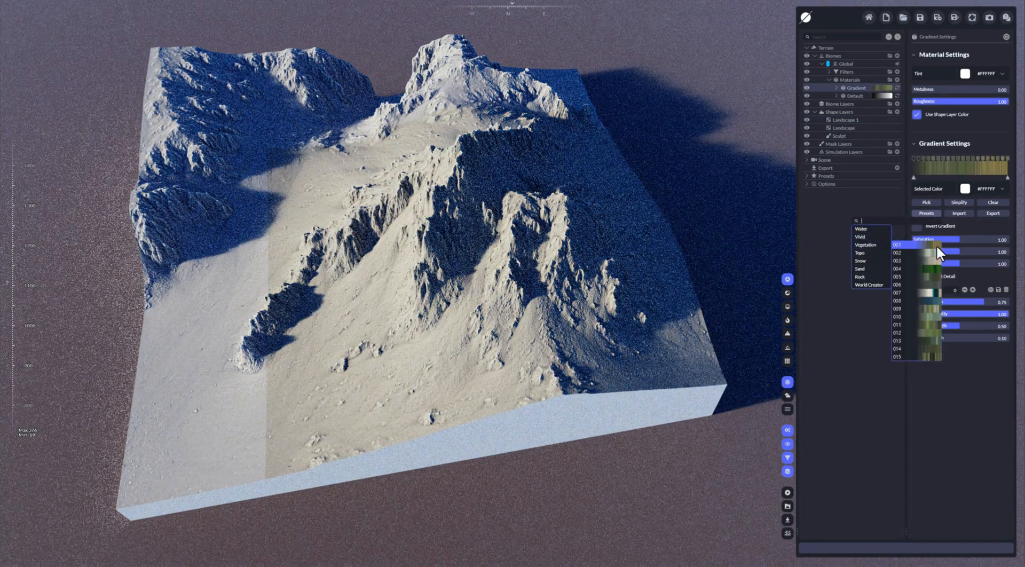
left_click(937, 245)
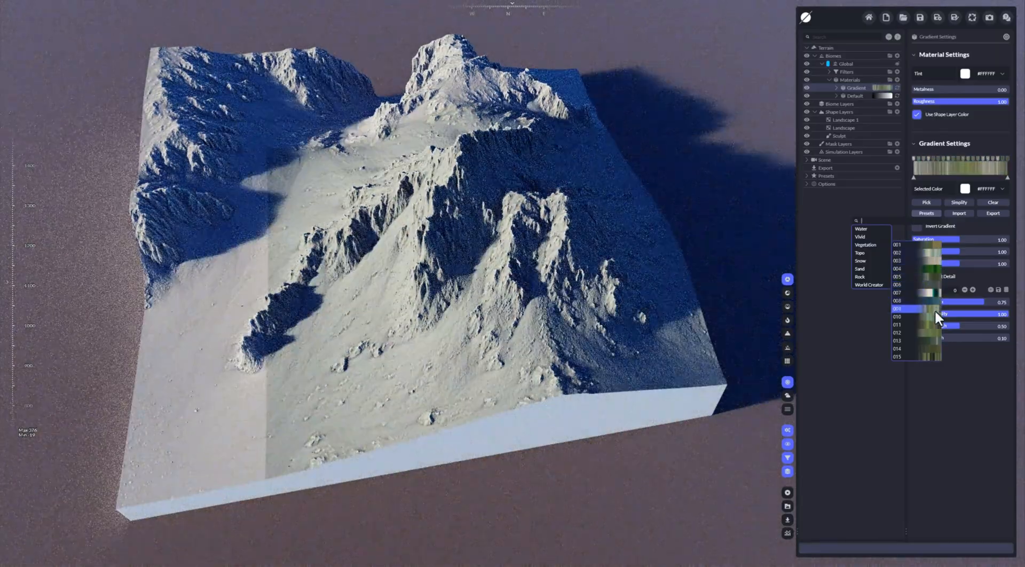
left_click(934, 310)
Set the Volcano layer's Blending to 1.00 and reset its Height Scale to 150.
left_click(851, 120)
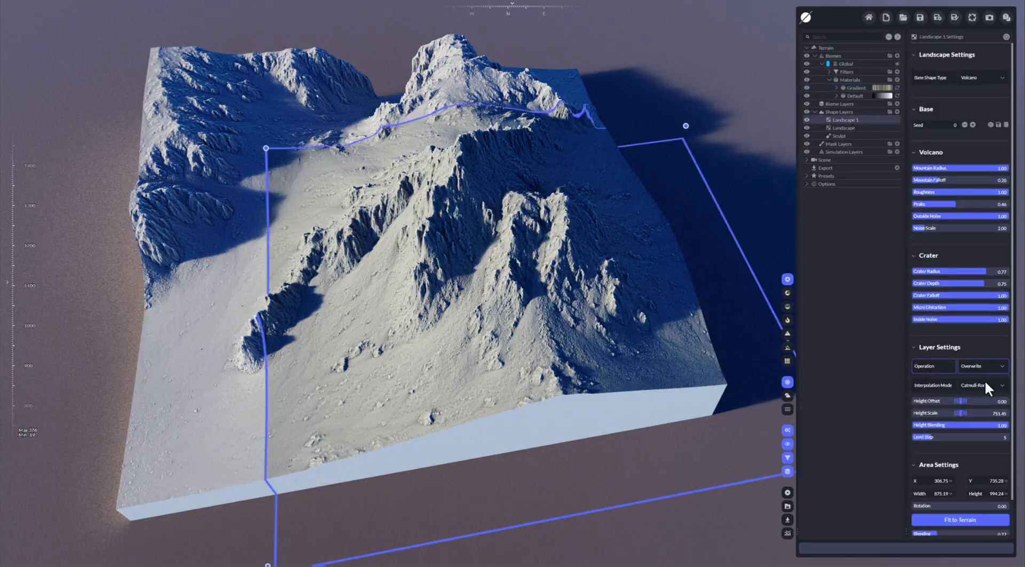
scroll(985, 380, "down", 2)
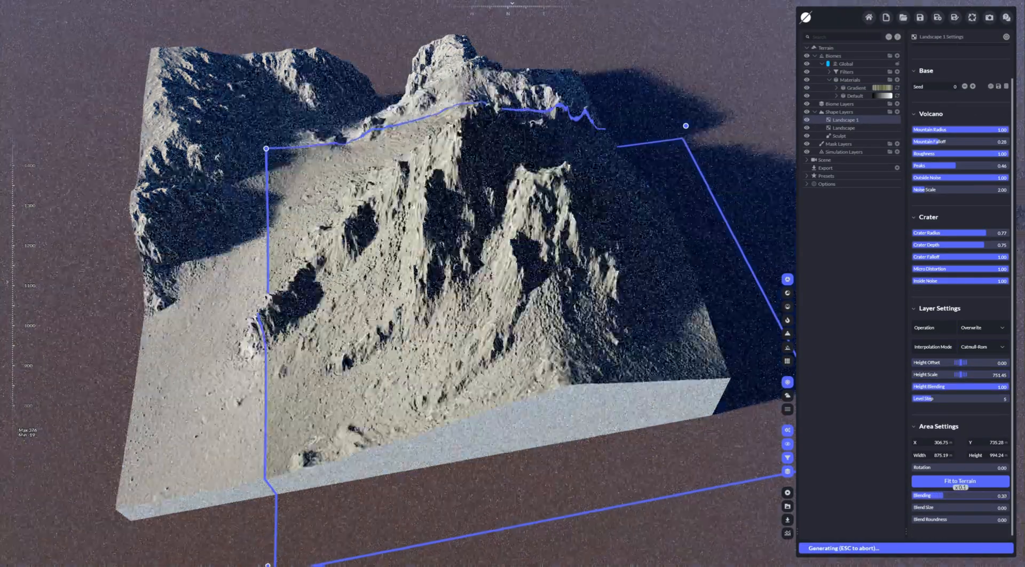
left_click_drag(943, 495, 1010, 496)
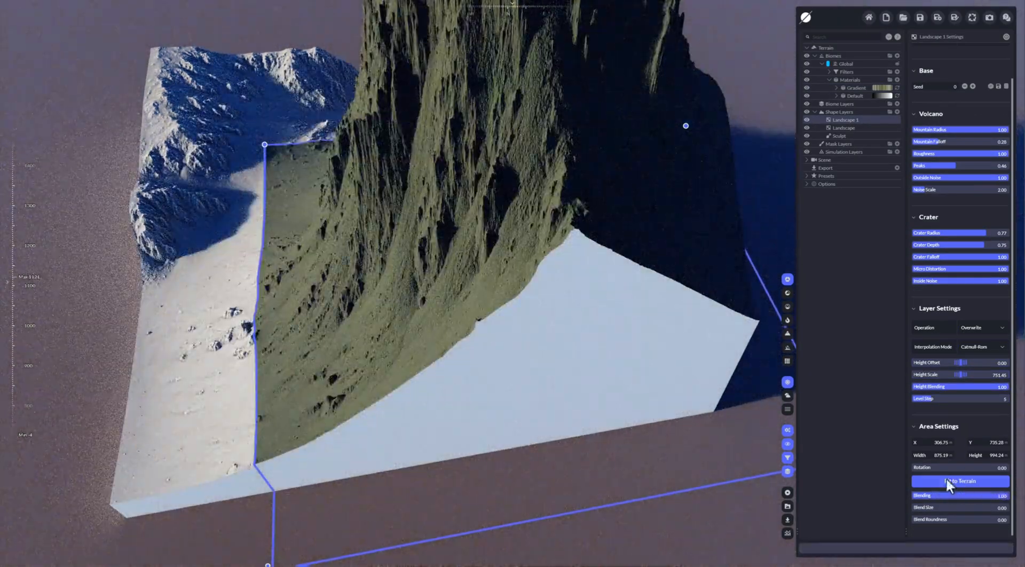
right_click(963, 375)
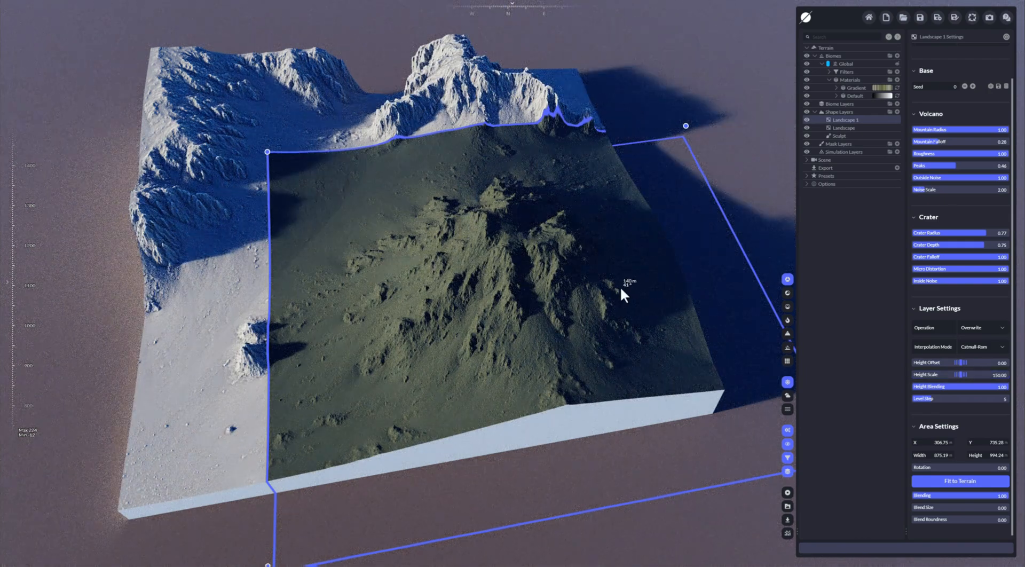
Add a terrain Height Gradient distribution to the vegetation Gradient material's Gradient Distribution.
left_click(836, 88)
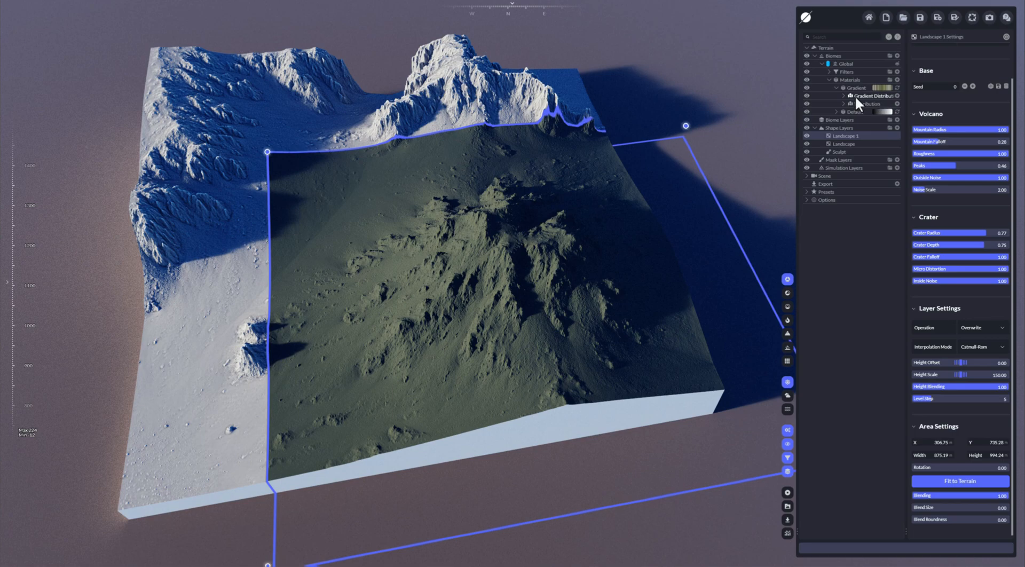
left_click(844, 95)
left_click(897, 95)
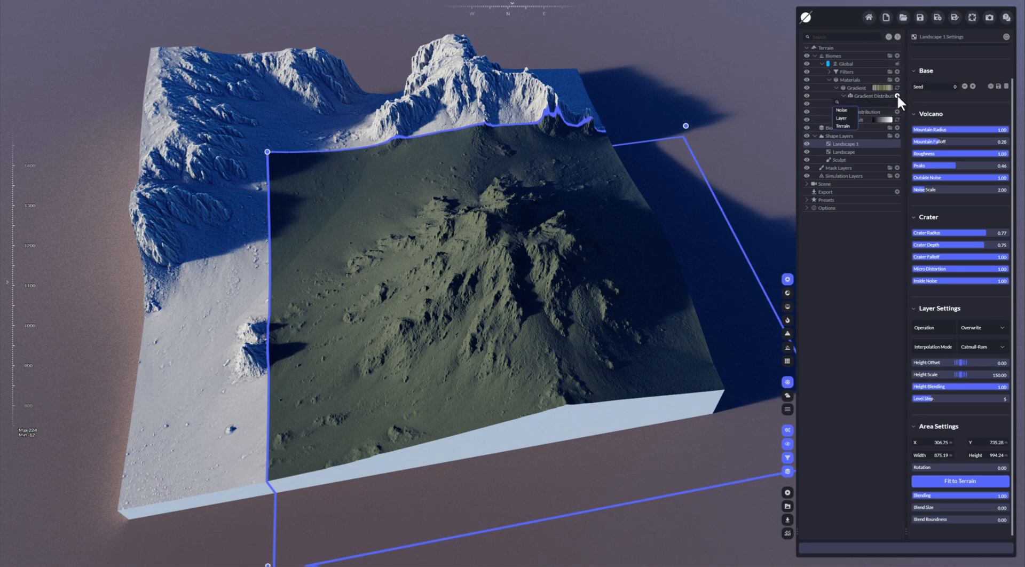
mouse_move(847, 126)
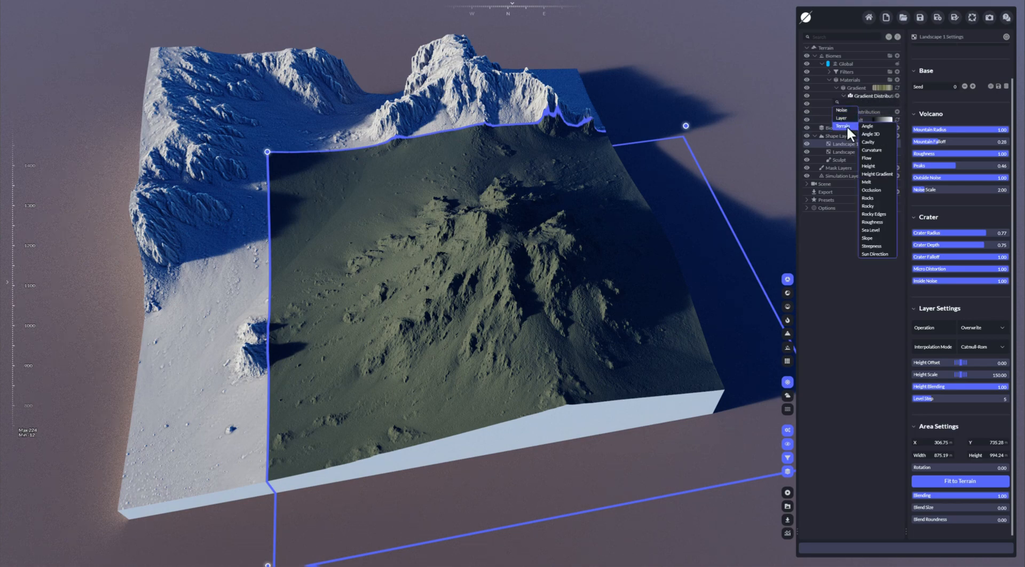
left_click(880, 173)
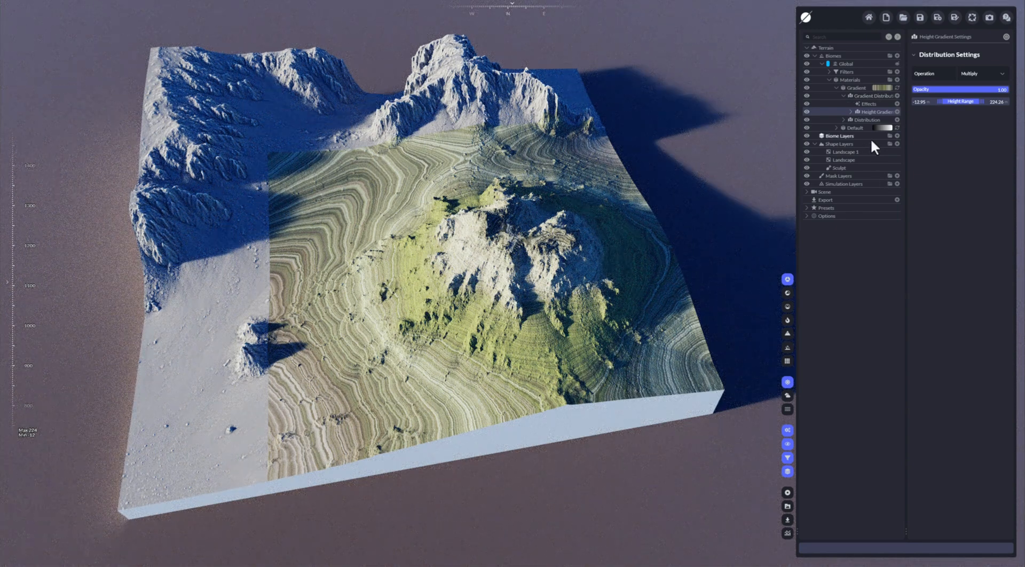
Set the Volcano layer's Blend Size to 0.06 and Blend Roundness to 1.00, and move its area to about X 258, Y 714.
left_click(853, 151)
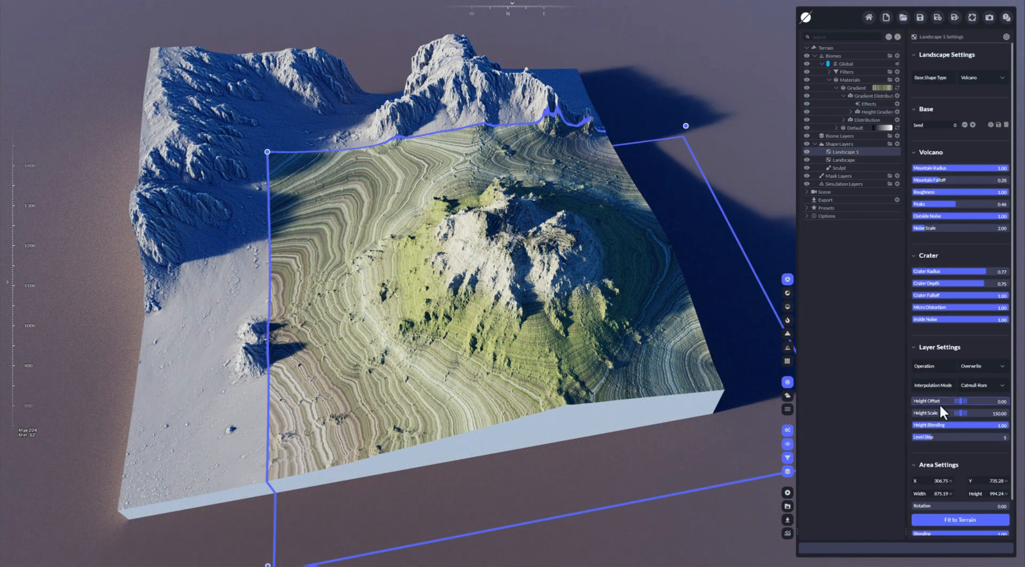
scroll(949, 438, "down", 3)
left_click_drag(946, 507, 1009, 519)
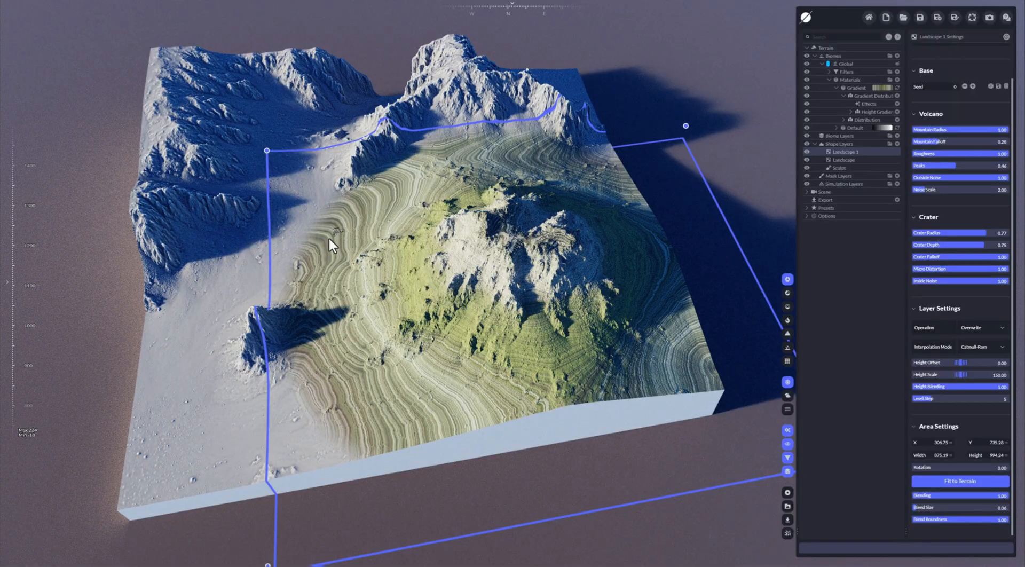
mouse_move(506, 270)
left_mouse_down()
mouse_move(498, 300)
mouse_move(501, 280)
mouse_move(511, 286)
left_mouse_up()
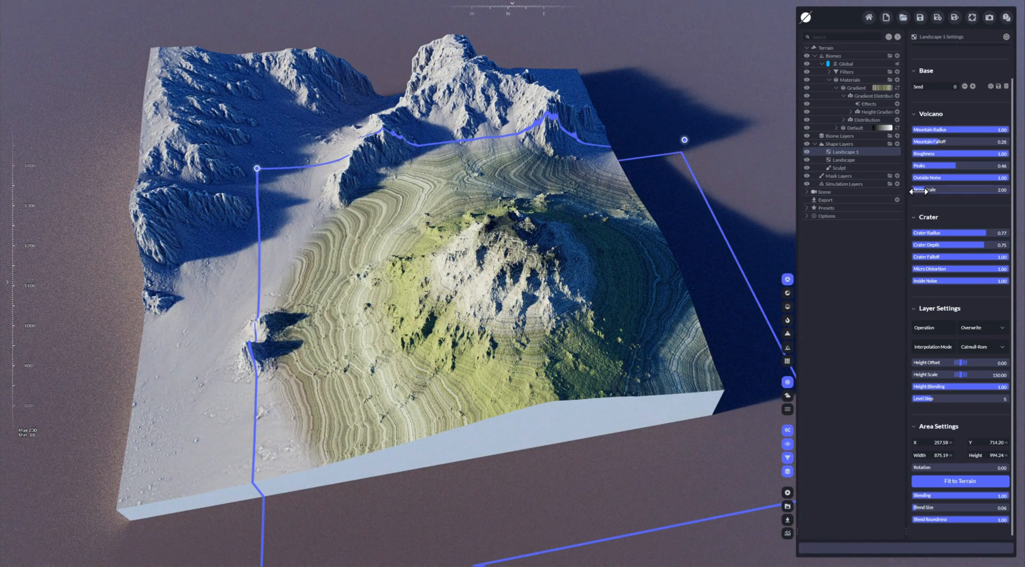
Add a second Gradient material and apply a reddish-brown Rock gradient preset to it.
left_click(898, 80)
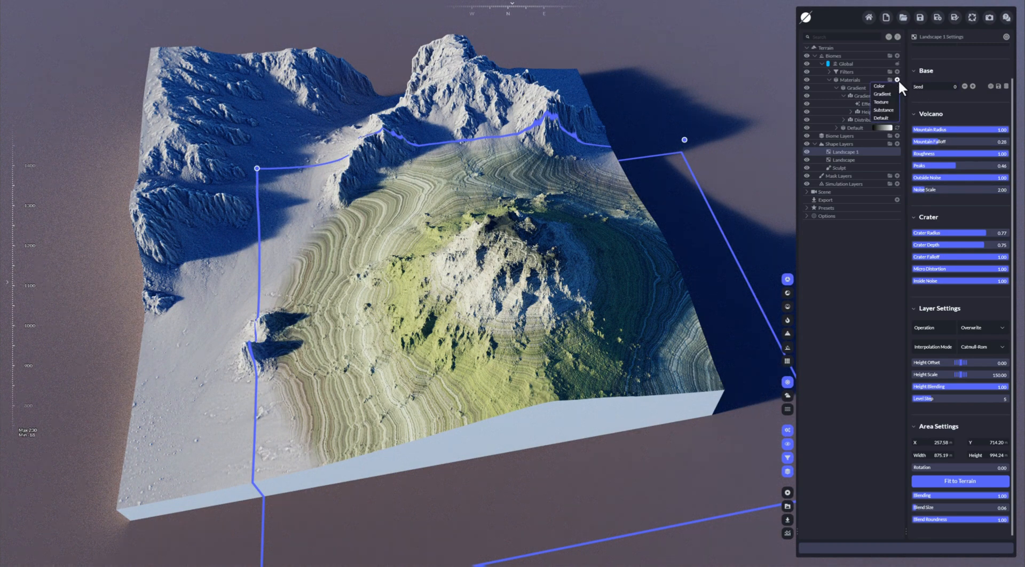
left_click(886, 93)
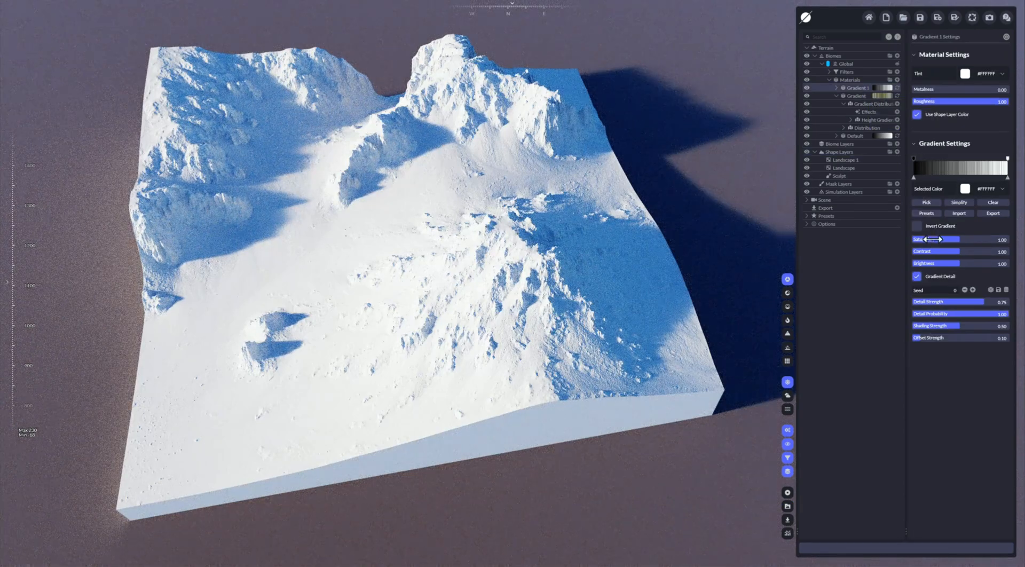
left_click(927, 214)
mouse_move(873, 275)
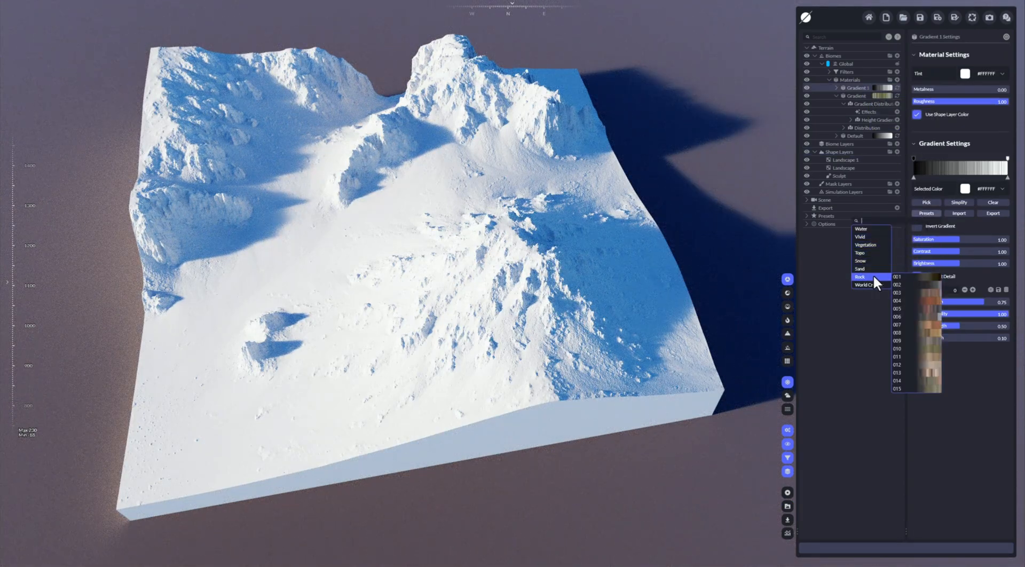
left_click(933, 293)
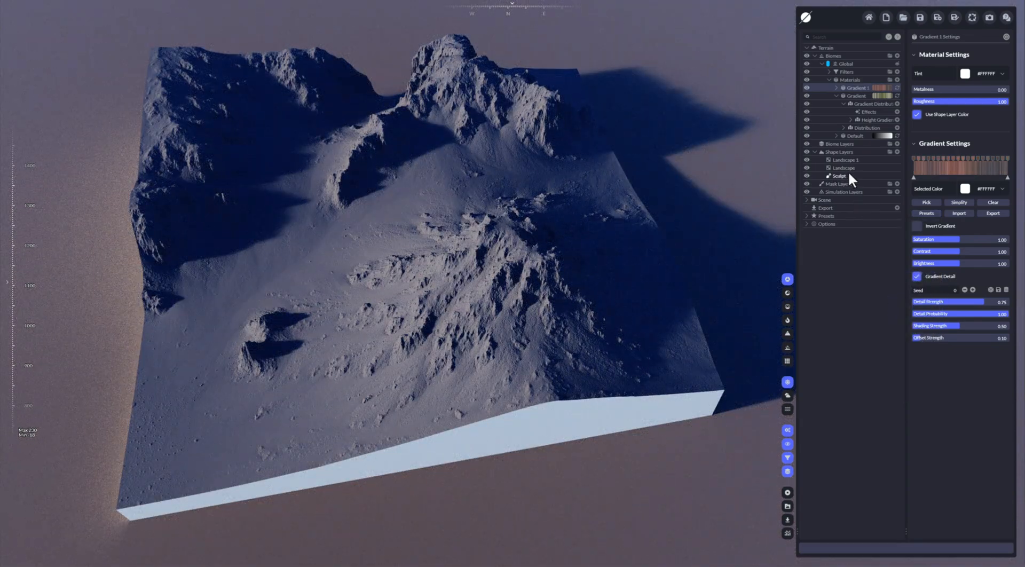
Limit the Rock gradient material to the Canyon landscape layer and set that layer's Blend Size to 0.09 and Blend Roundness to 1.00.
left_click(849, 176)
left_click(846, 168)
mouse_move(846, 168)
left_mouse_down()
mouse_move(873, 94)
mouse_move(866, 84)
left_mouse_up()
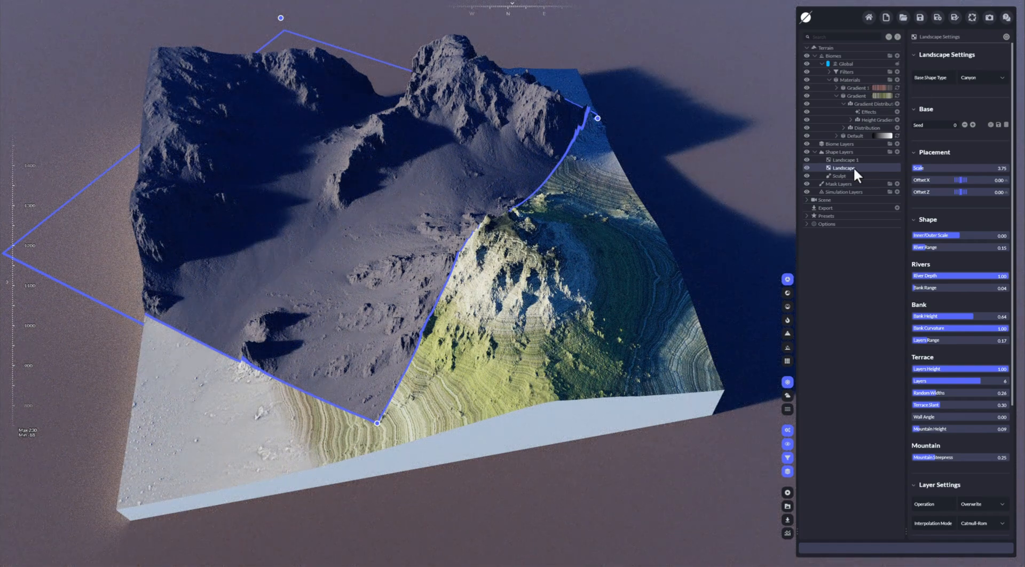
scroll(946, 372, "down", 3)
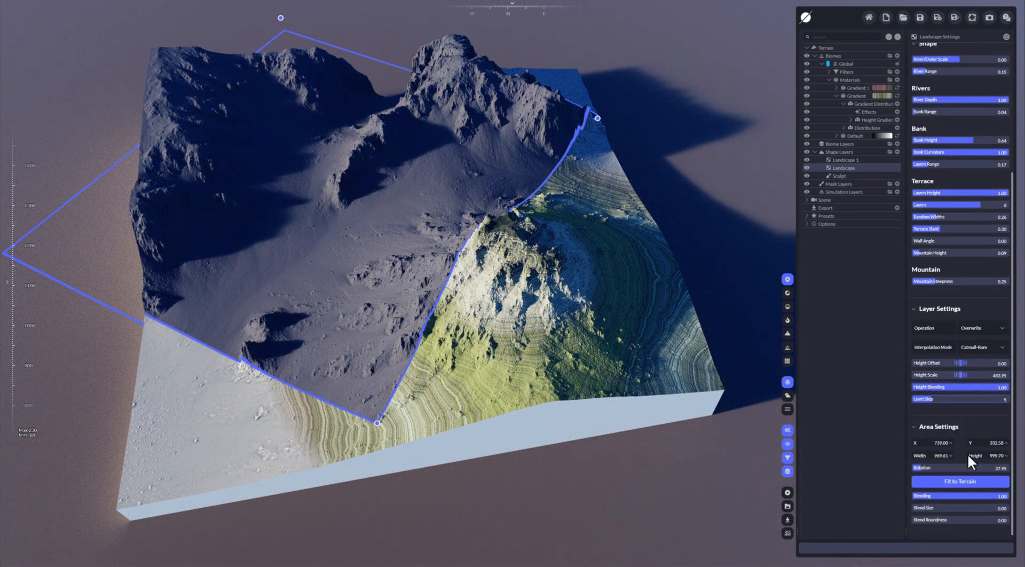
left_click_drag(923, 509, 1008, 520, "shift")
Add a terrain Height Gradient distribution to the Rock gradient material's Gradient Distribution.
left_click(837, 88)
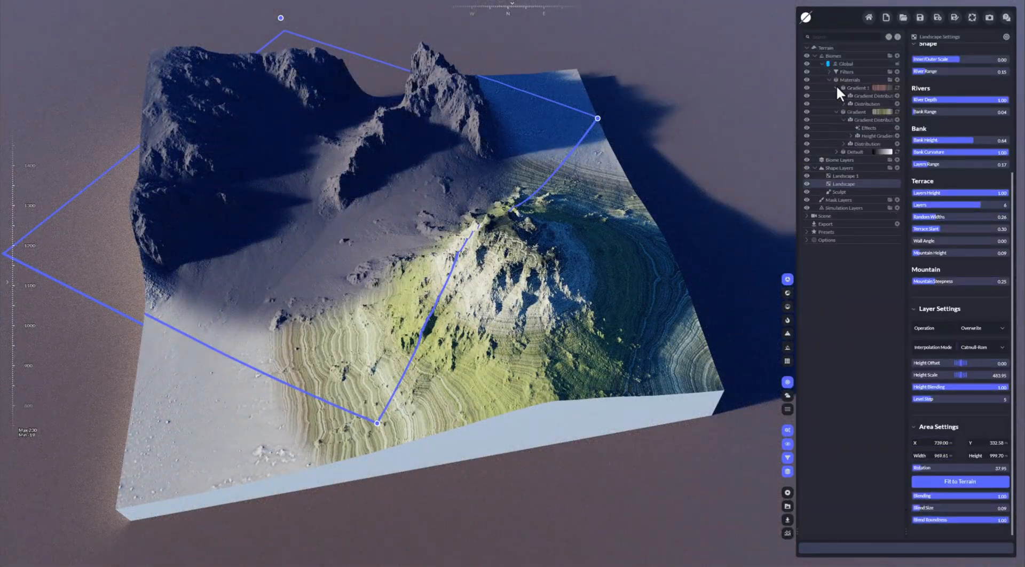
left_click(898, 96)
mouse_move(842, 124)
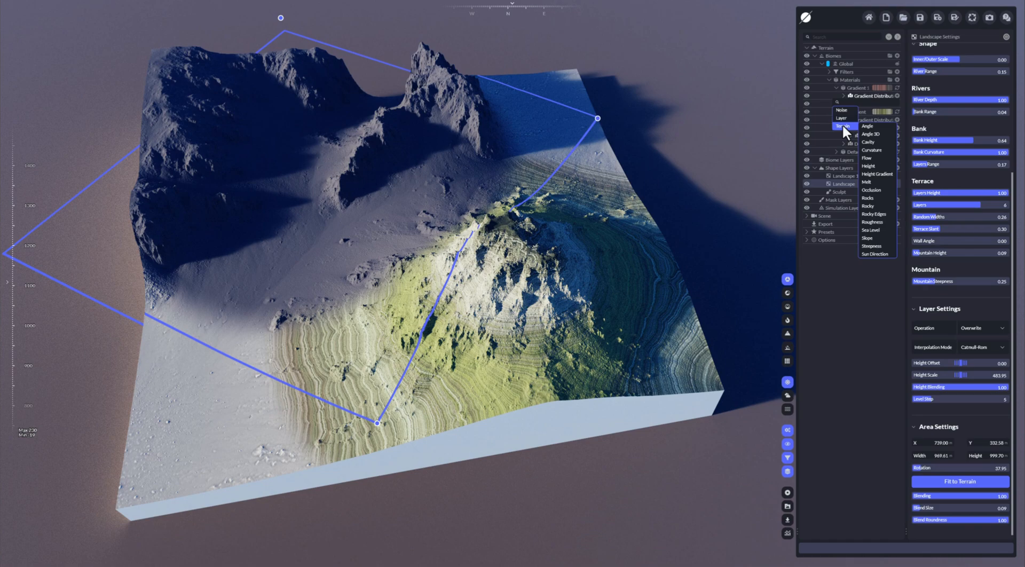
left_click(880, 173)
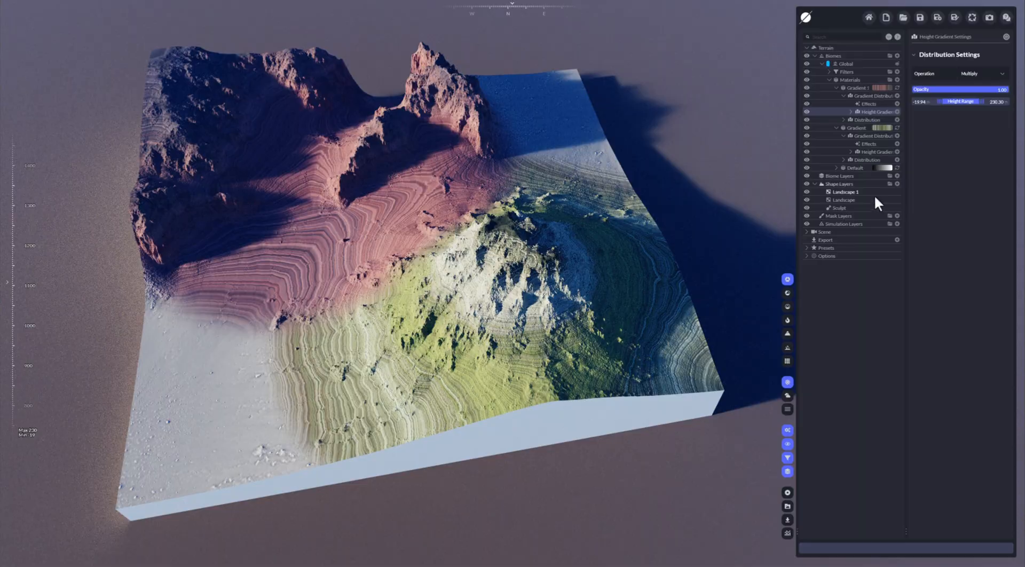
Move the Volcano landscape layer's area to about X 235, Y 819.
left_click(857, 192)
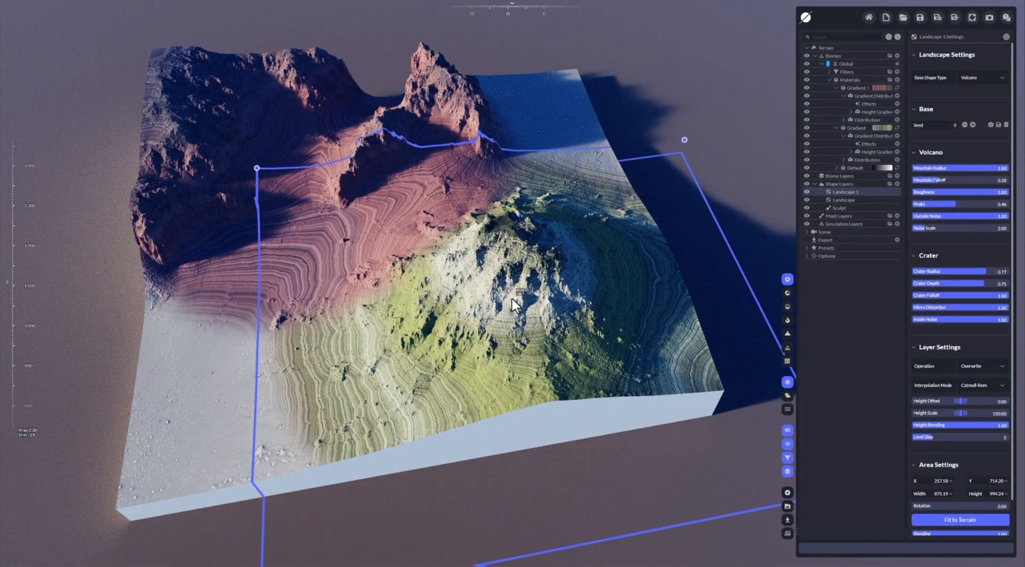
left_click_drag(512, 299, 552, 296)
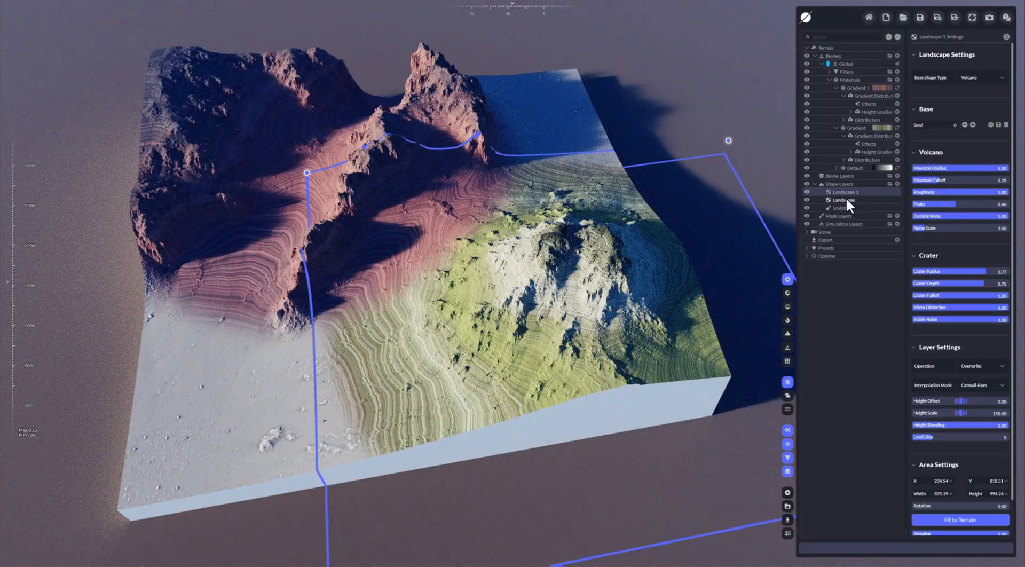
Inspect the blend between the canyon and the volcano, and slightly widen the Canyon landscape layer's area.
left_click(846, 200)
scroll(366, 270, "up", 5)
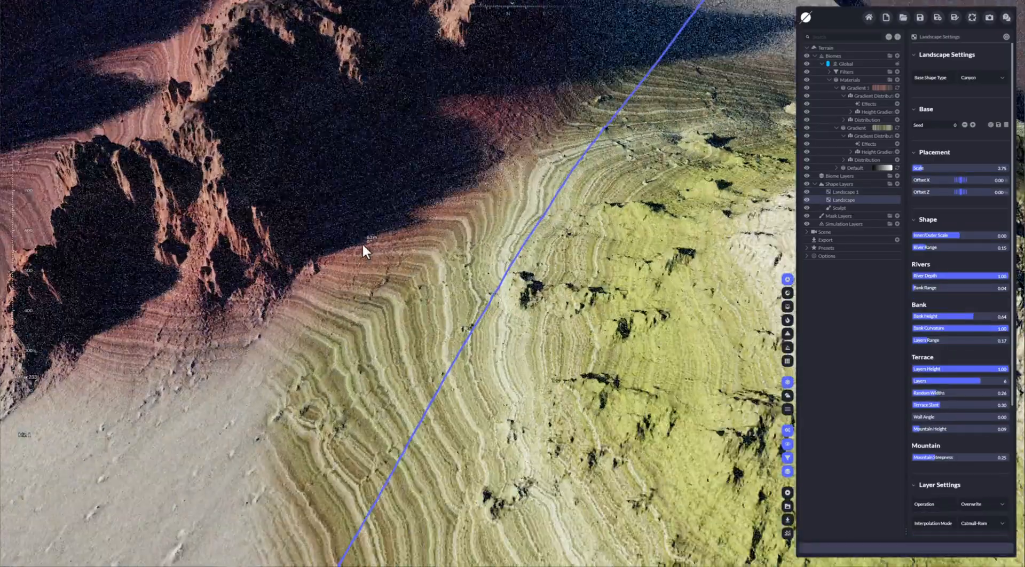
scroll(362, 251, "up", 3)
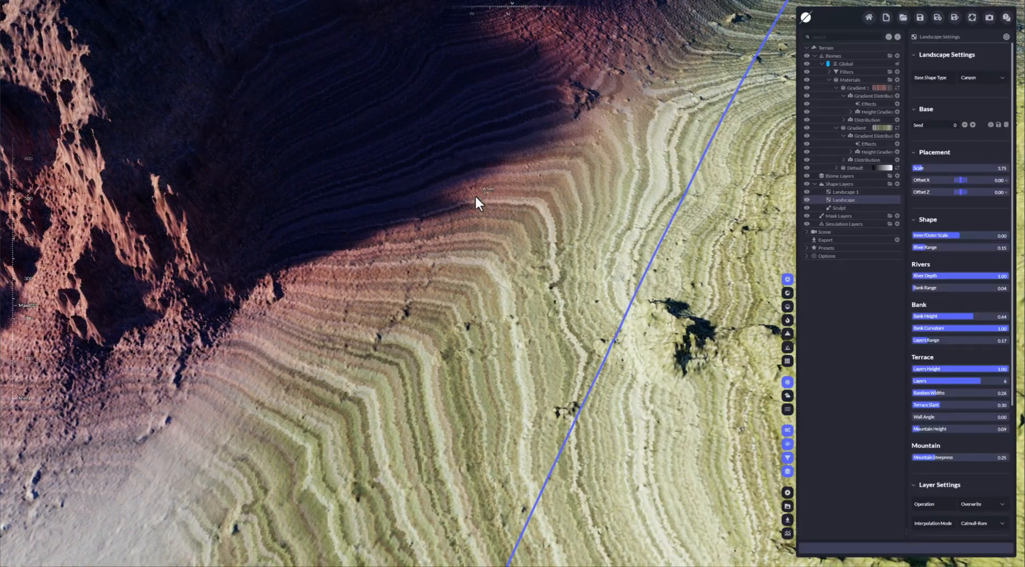
scroll(492, 265, "down", 6)
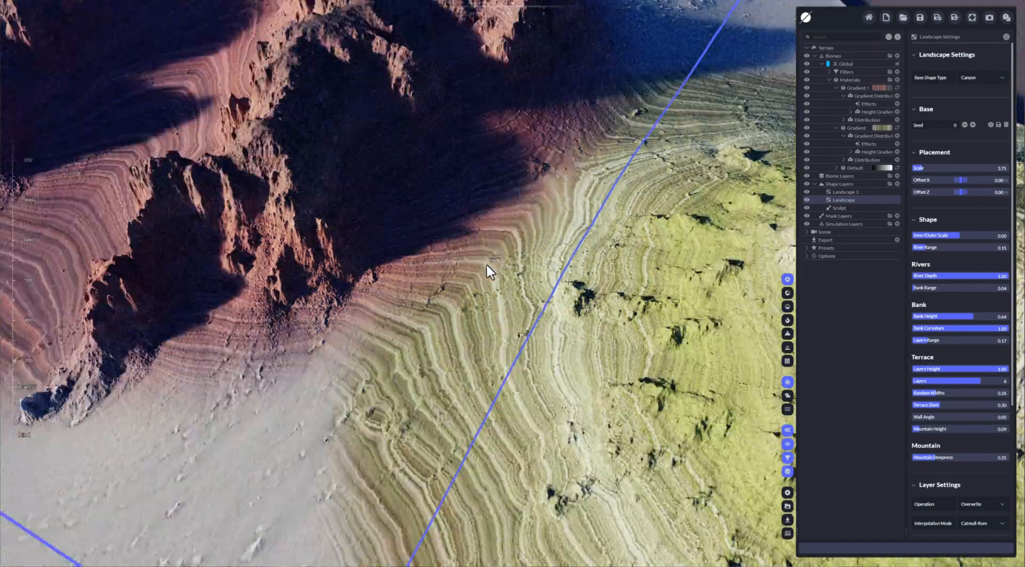
scroll(560, 277, "down", 4)
middle_click_drag(611, 233, 477, 249)
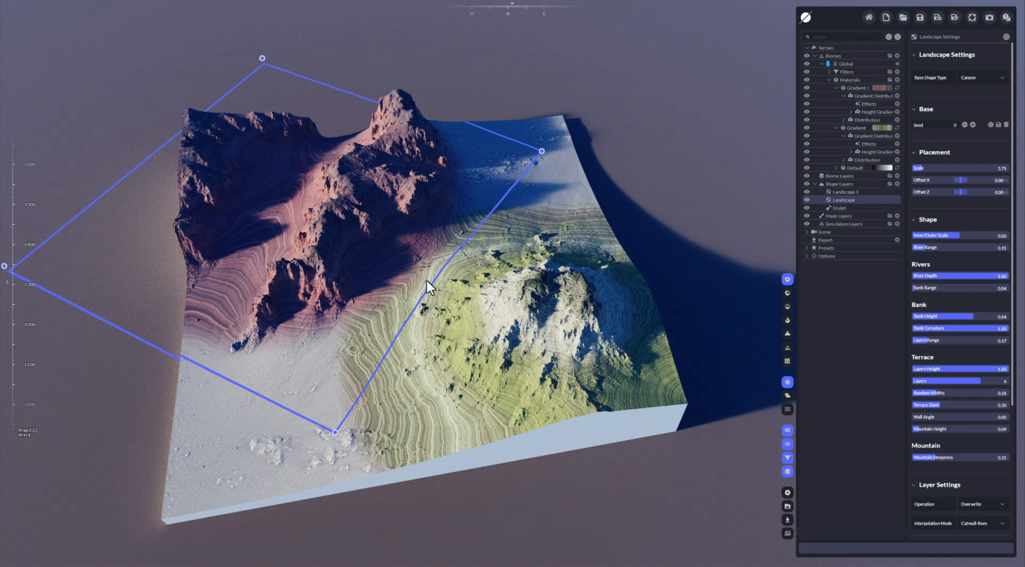
mouse_move(542, 152)
left_mouse_down()
mouse_move(565, 145)
mouse_move(546, 154)
left_mouse_up()
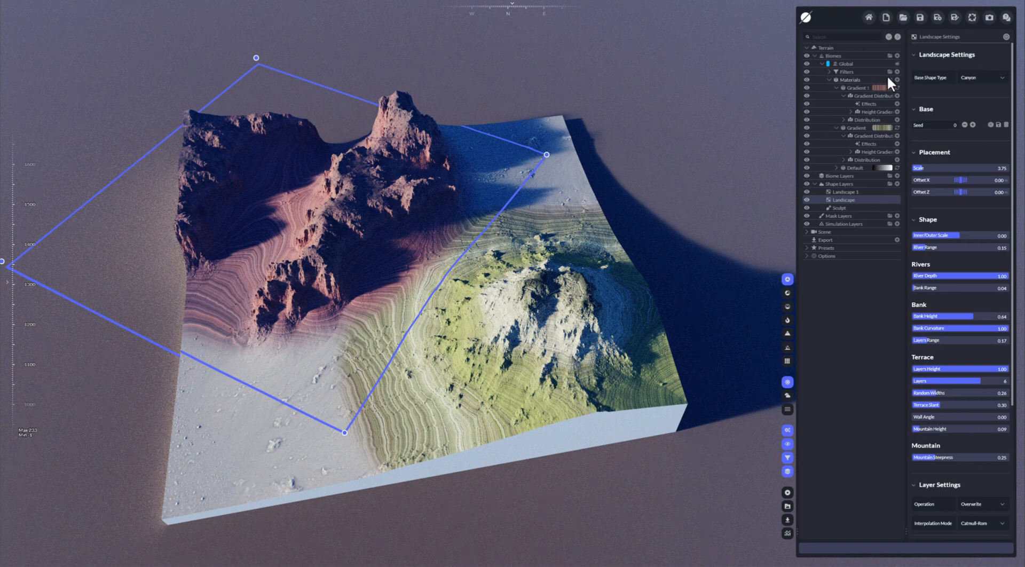
Disable the global Advanced Erosion and Arid - Rocky Sharp filters.
left_click(836, 88)
left_click(837, 96)
left_click(829, 72)
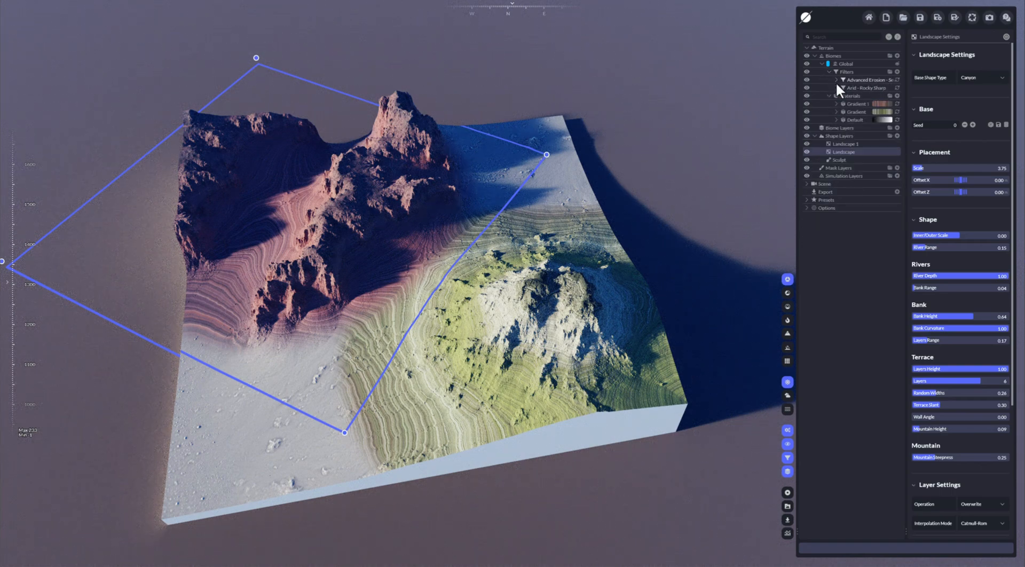
left_click(807, 80)
left_click(807, 88)
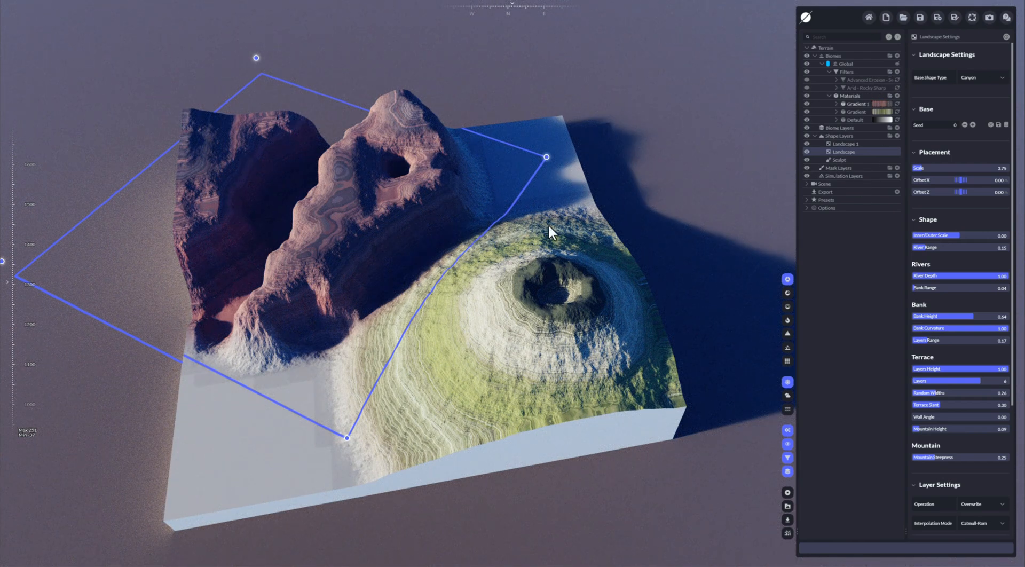
Add an Effect - Blocks filter to the global biome and limit it to the Volcano layer, Landscape 1.
left_click(897, 71)
mouse_move(815, 103)
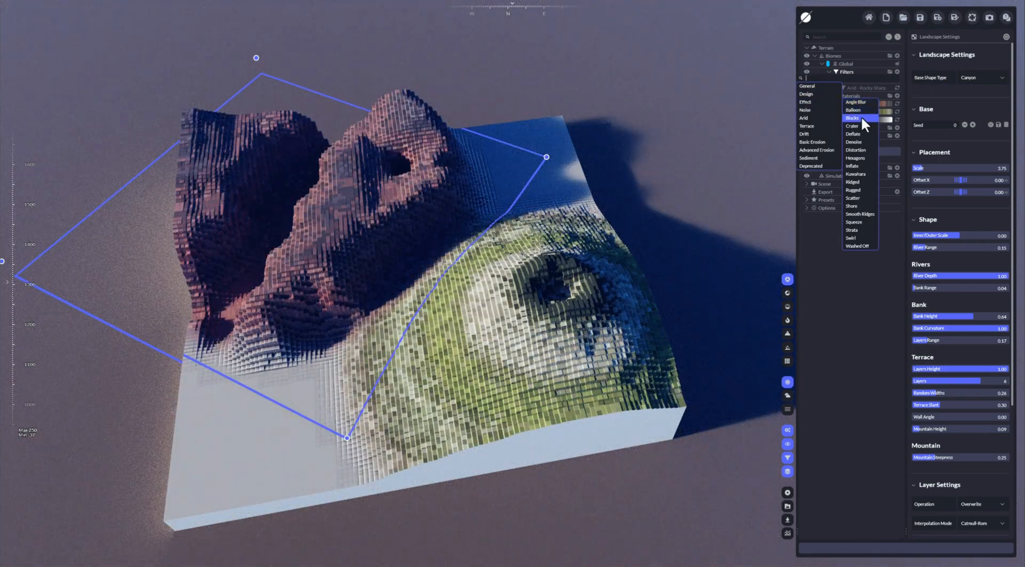
left_click(861, 117)
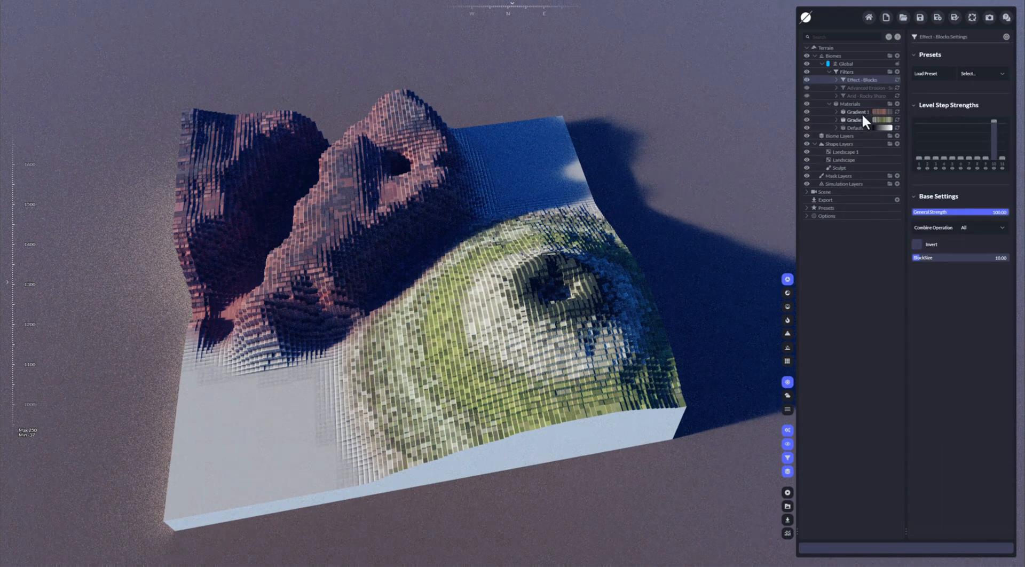
left_click(847, 152)
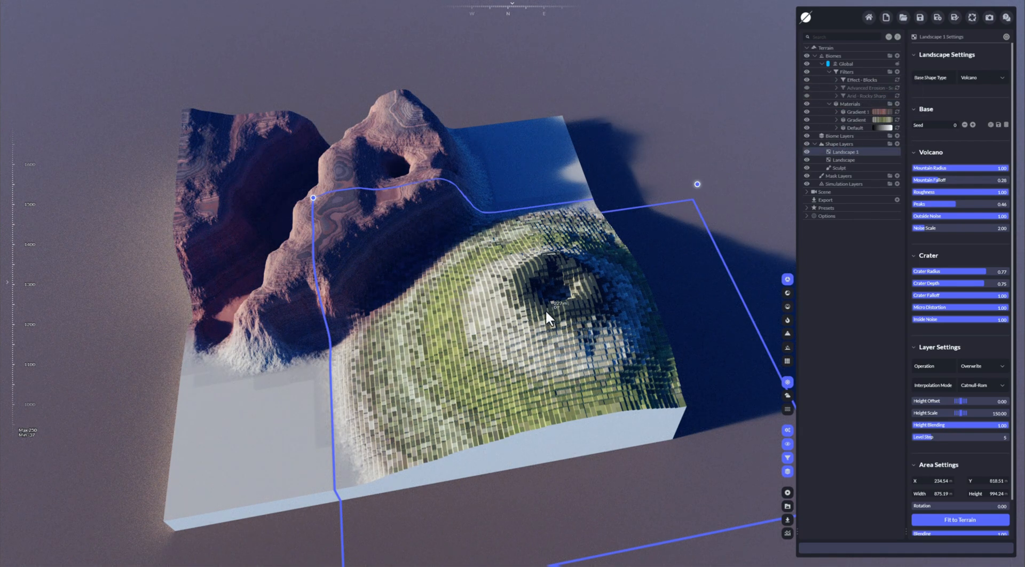
Add an Effect - Distortion filter to the global biome and limit it to the Canyon layer, Landscape.
left_click(897, 72)
mouse_move(814, 102)
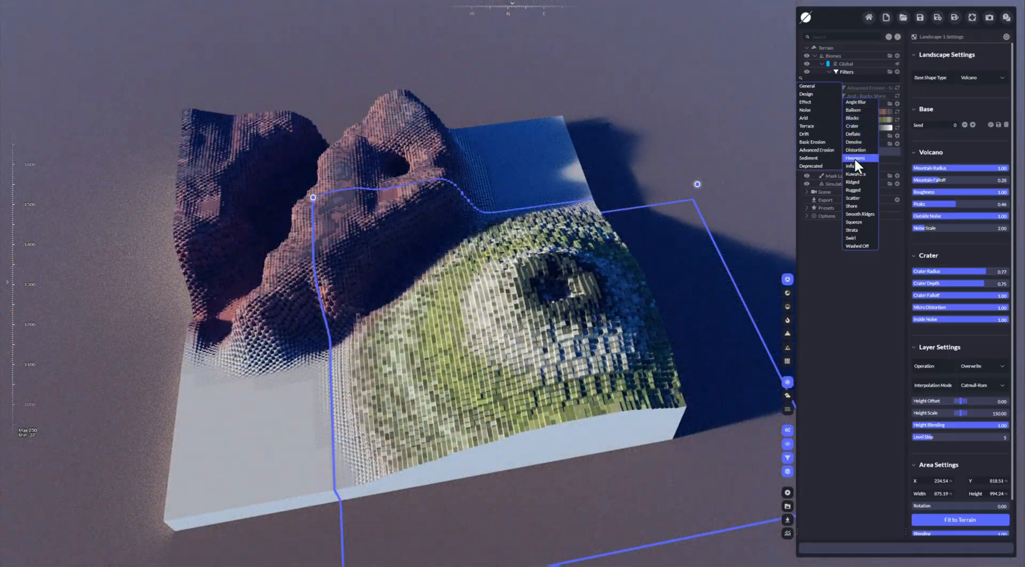
left_click(856, 151)
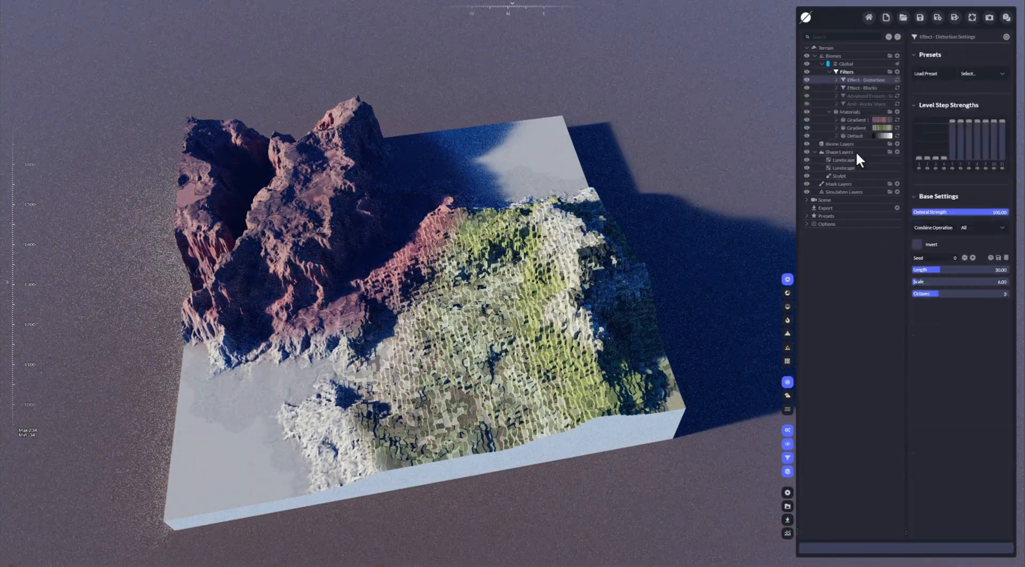
left_click_drag(850, 168, 857, 78)
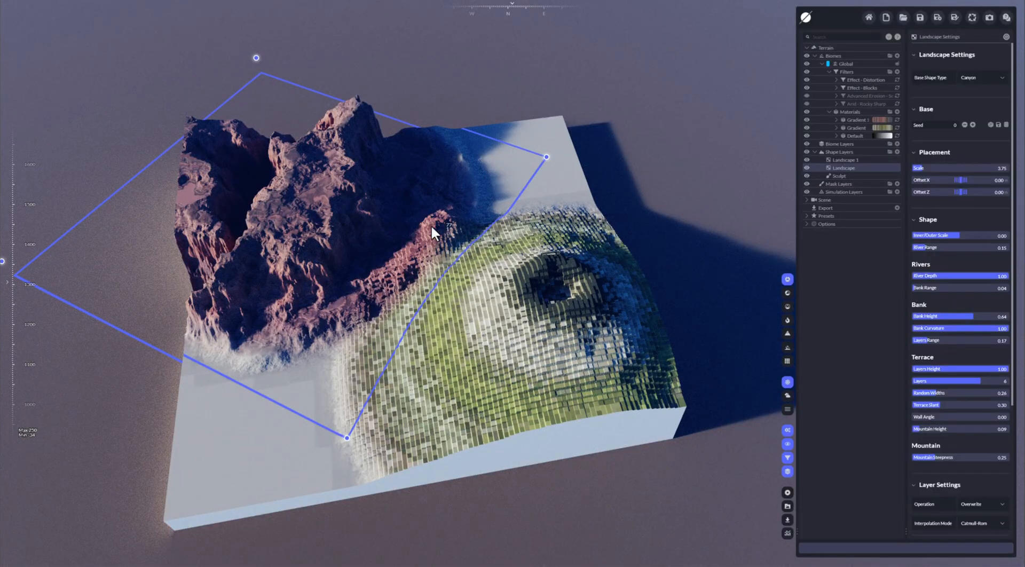
Check the transition between the distorted and blocky terrain, and enlarge the Canyon layer's area towards the terrain's front and back edges.
scroll(448, 297, "up", 6)
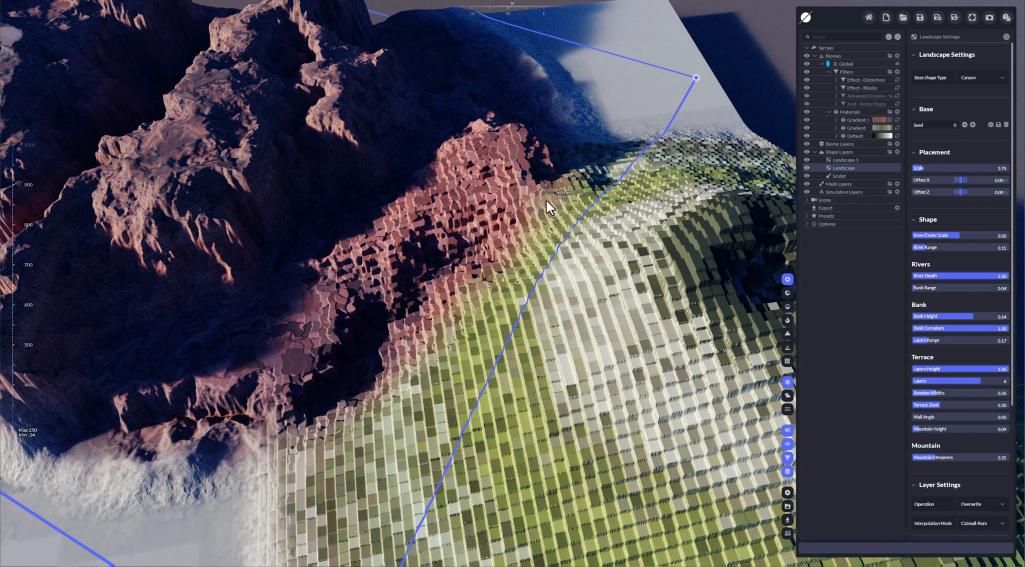
scroll(480, 332, "up", 3)
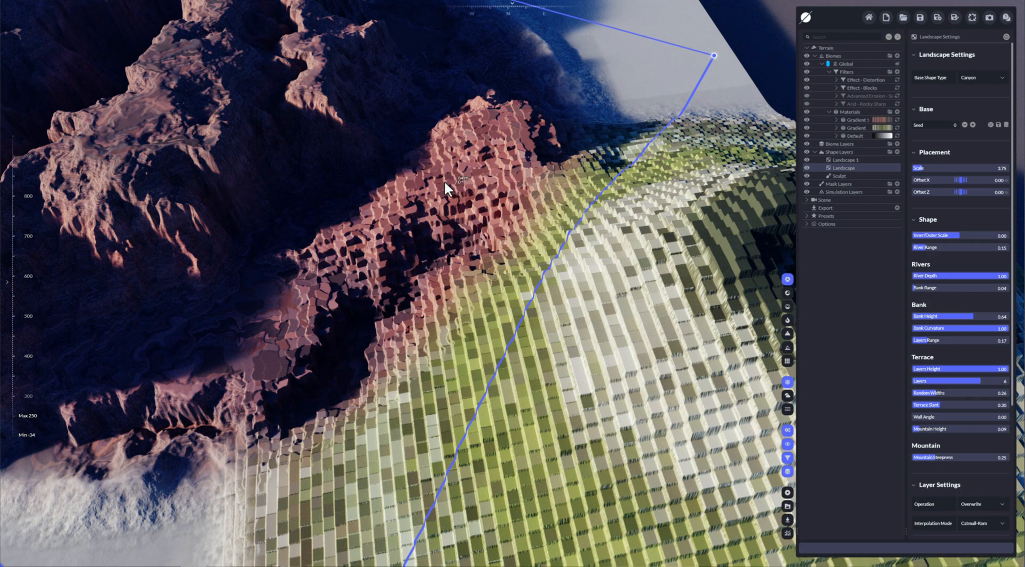
scroll(481, 250, "down", 8)
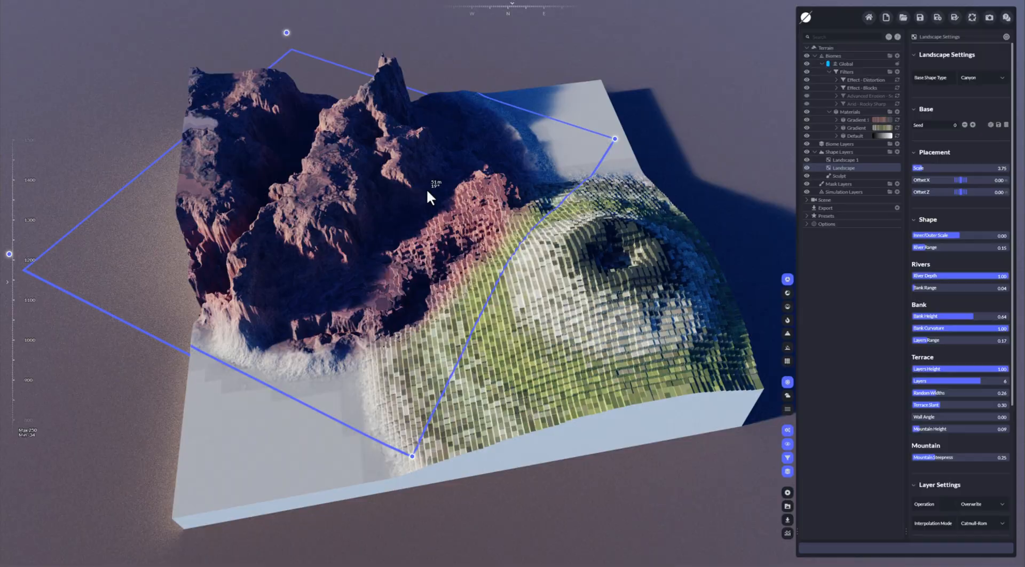
left_click_drag(412, 456, 330, 564)
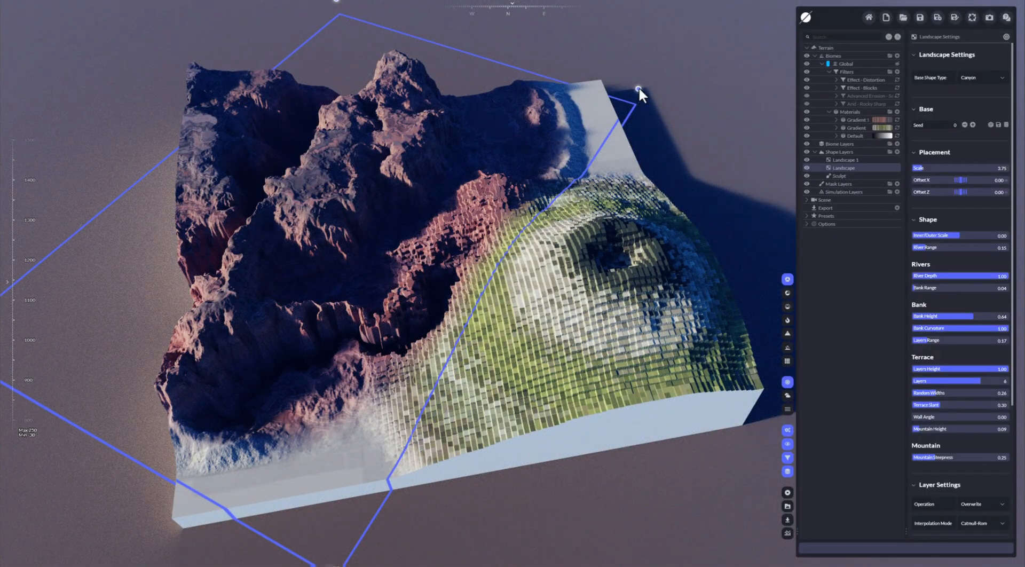
mouse_move(638, 87)
left_mouse_down()
mouse_move(652, 63)
mouse_move(627, 84)
left_mouse_up()
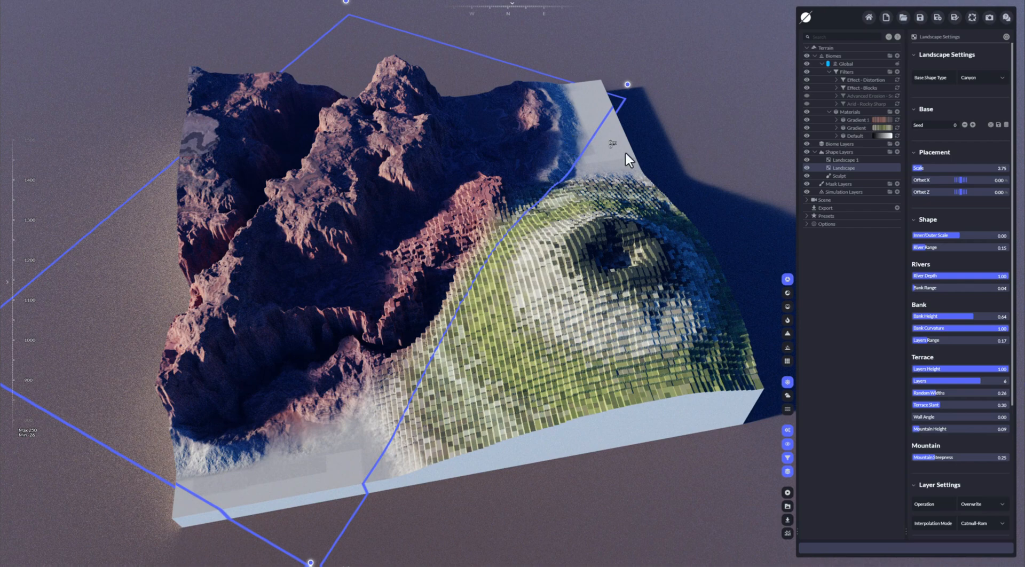
Edit the Sculpt layer with the Raise brush to lift the flat ground at the terrain's back and front corners.
left_click(807, 176)
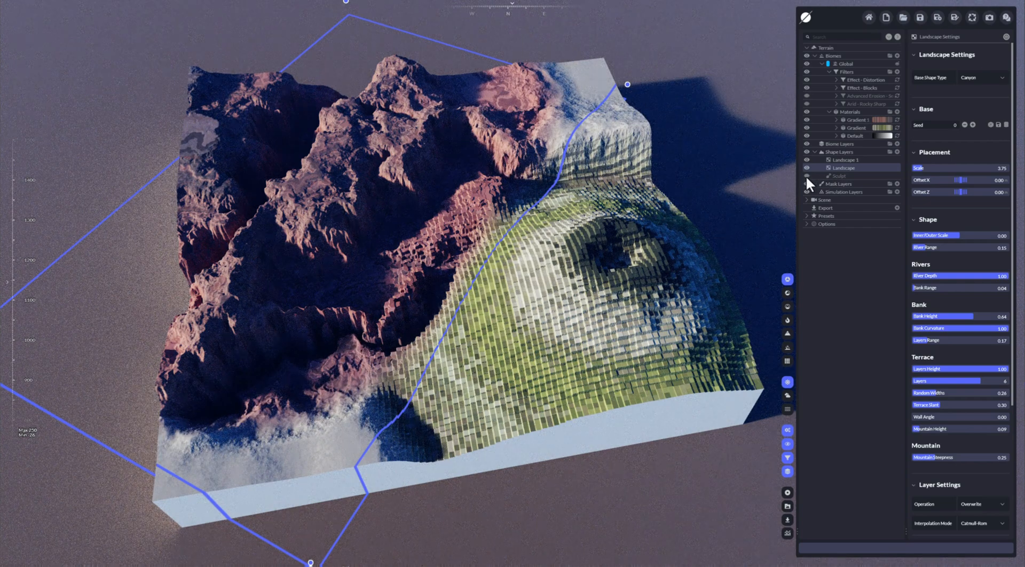
left_click(807, 175)
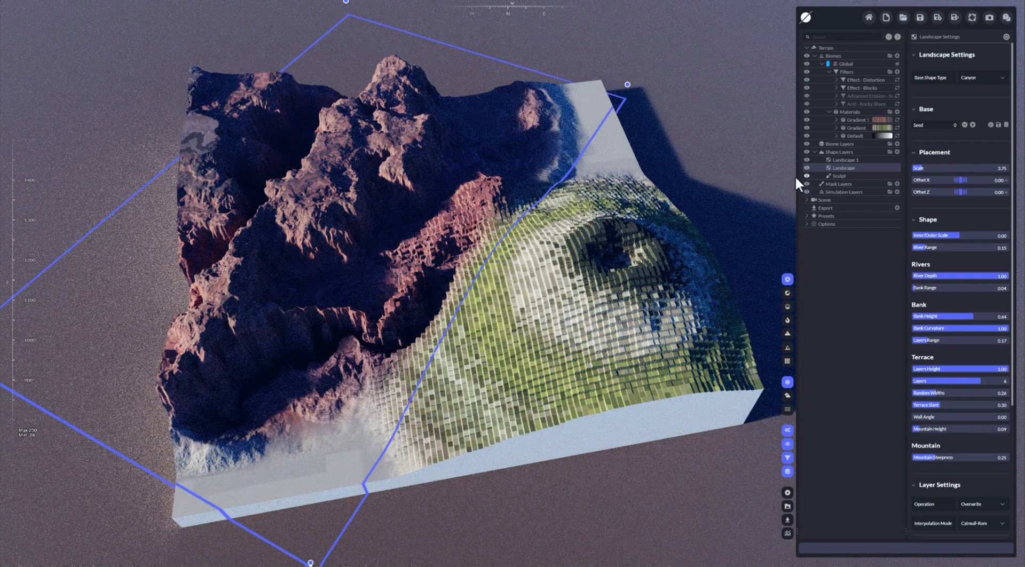
left_click(848, 176)
left_click(966, 197)
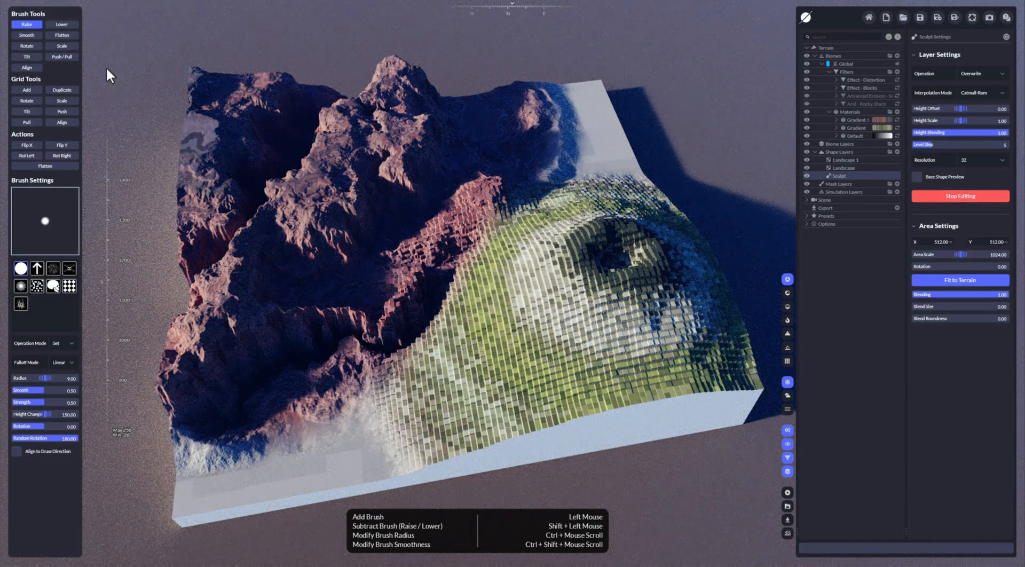
mouse_move(621, 133)
left_mouse_down()
mouse_move(583, 102)
mouse_move(602, 154)
left_mouse_up()
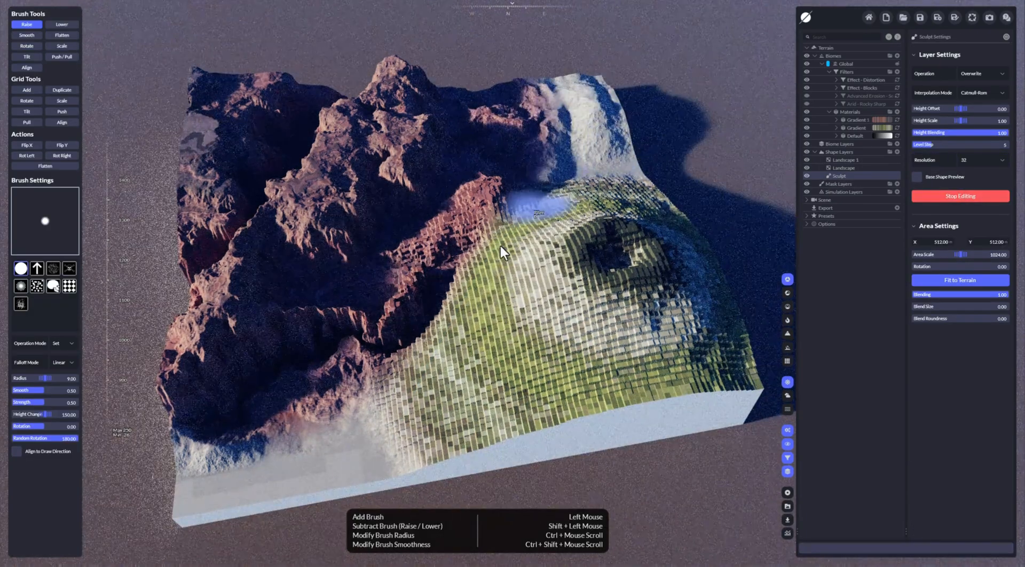
left_click_drag(277, 463, 239, 478)
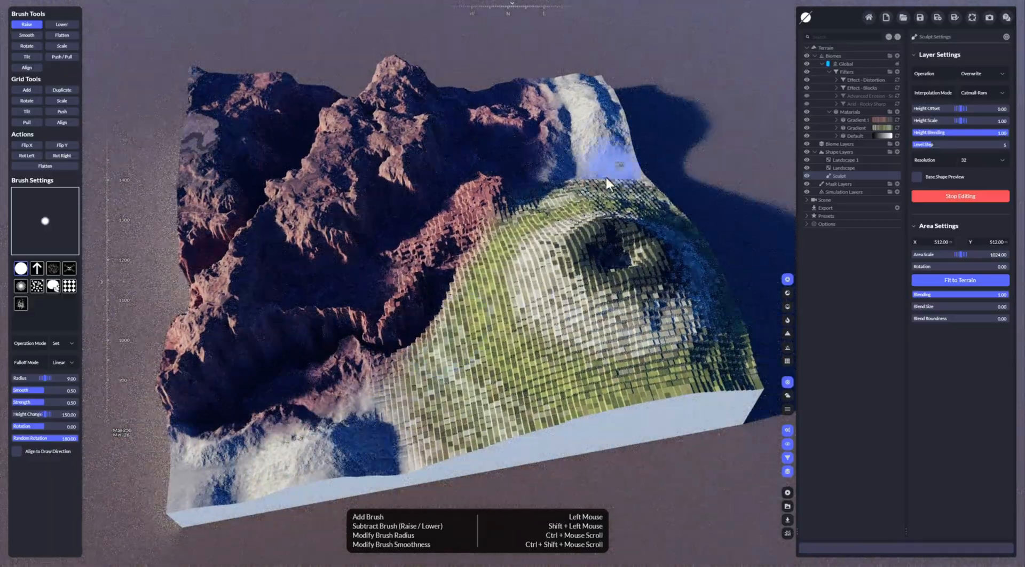
left_click(387, 442)
mouse_move(615, 165)
left_mouse_down()
mouse_move(579, 168)
mouse_move(650, 157)
left_mouse_up()
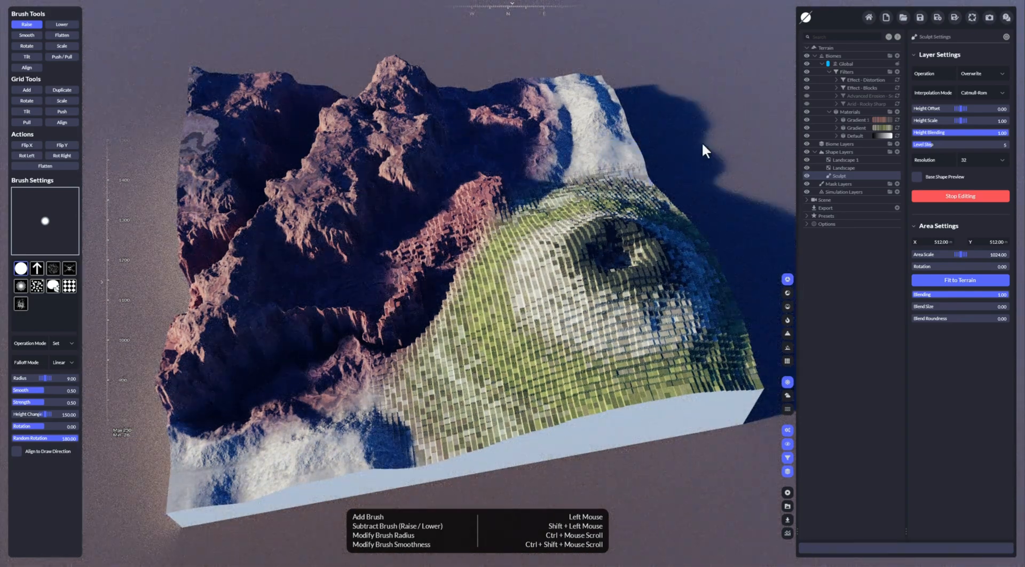
left_click(950, 198)
Try the terrain with the Advanced Erosion and Arid - Rocky Sharp filters enabled, and disable both again.
middle_click_drag(494, 218, 476, 209)
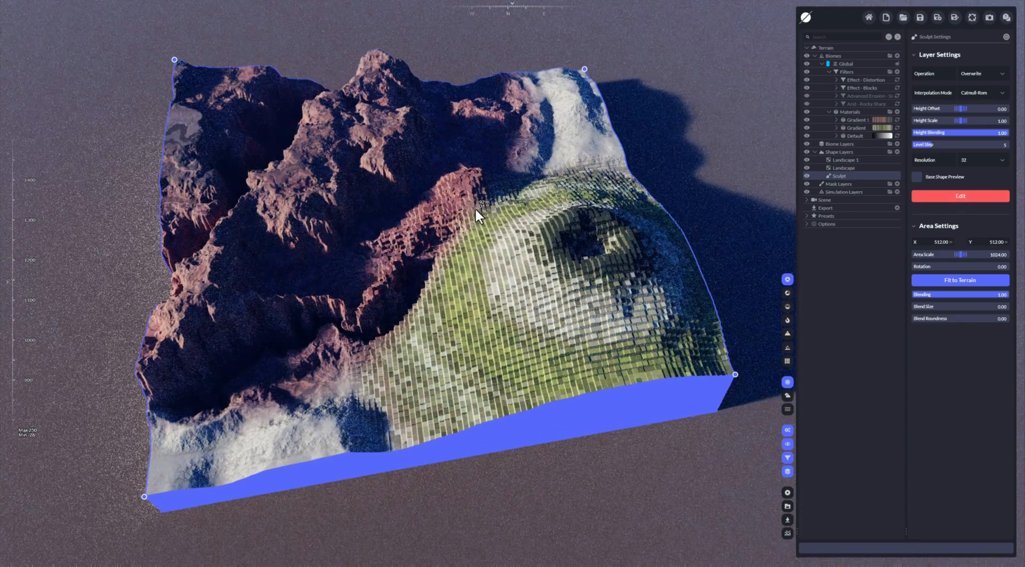
left_click(807, 96)
left_click(807, 103)
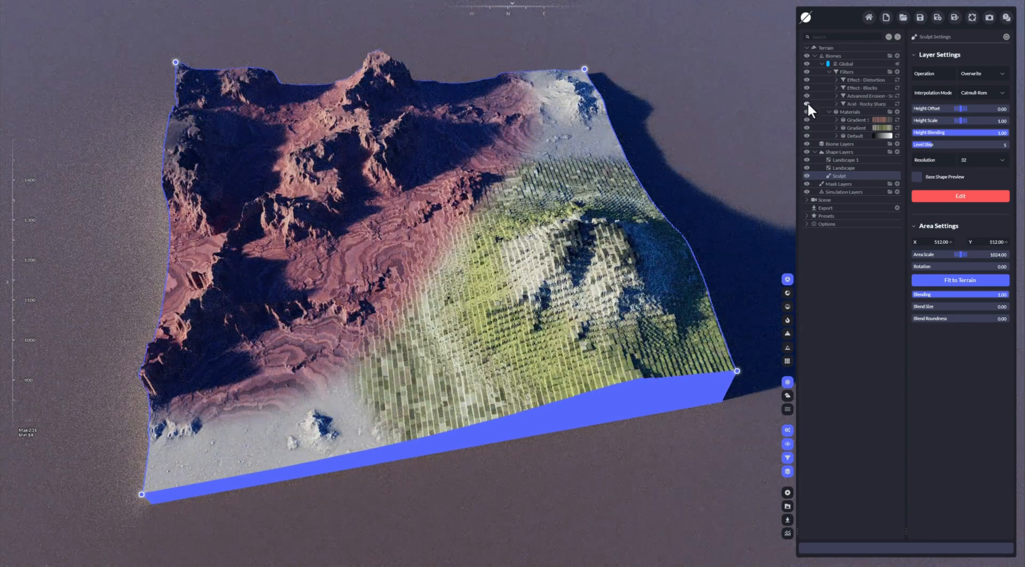
left_click(807, 103)
left_click(807, 96)
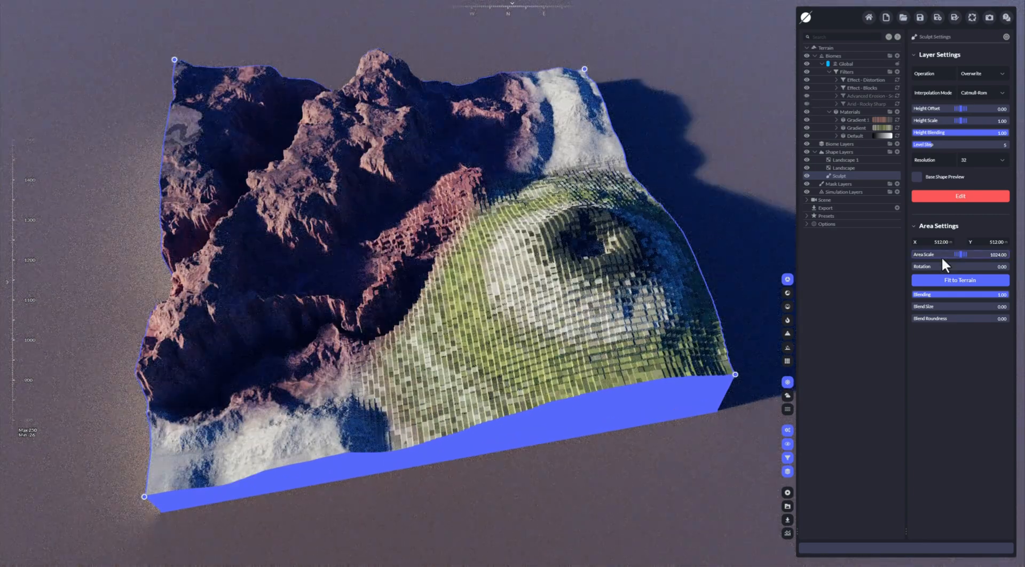
Review the base shape types available for Landscape 1, keep Volcano, and select the Shape Layers group.
left_click(856, 161)
left_click(1001, 78)
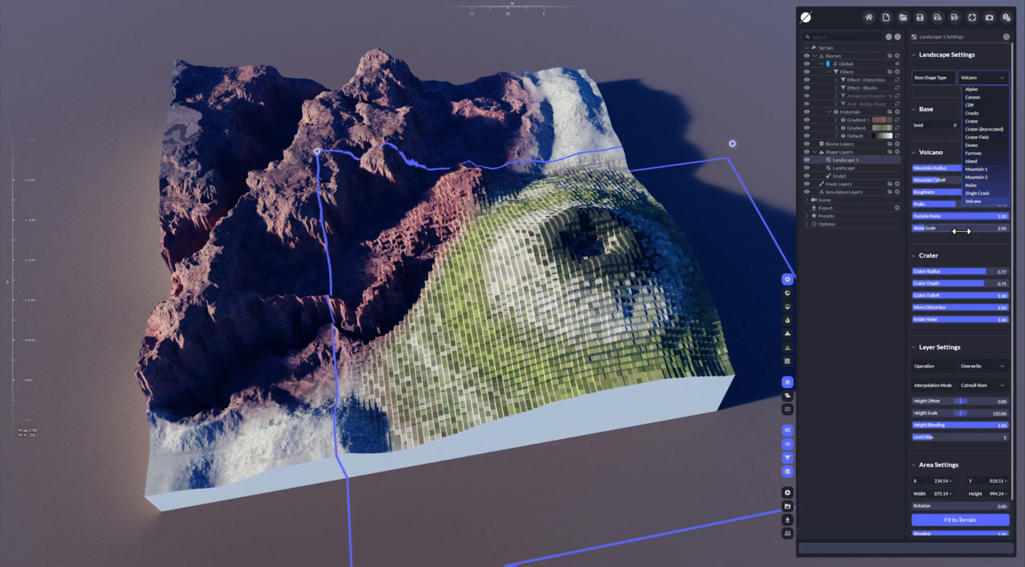
left_click(969, 198)
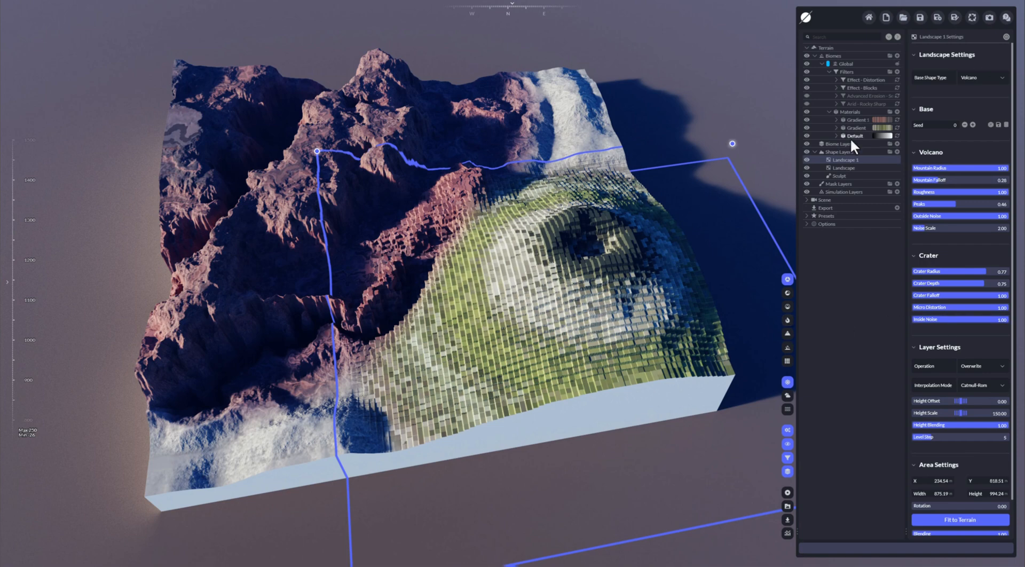
left_click(843, 151)
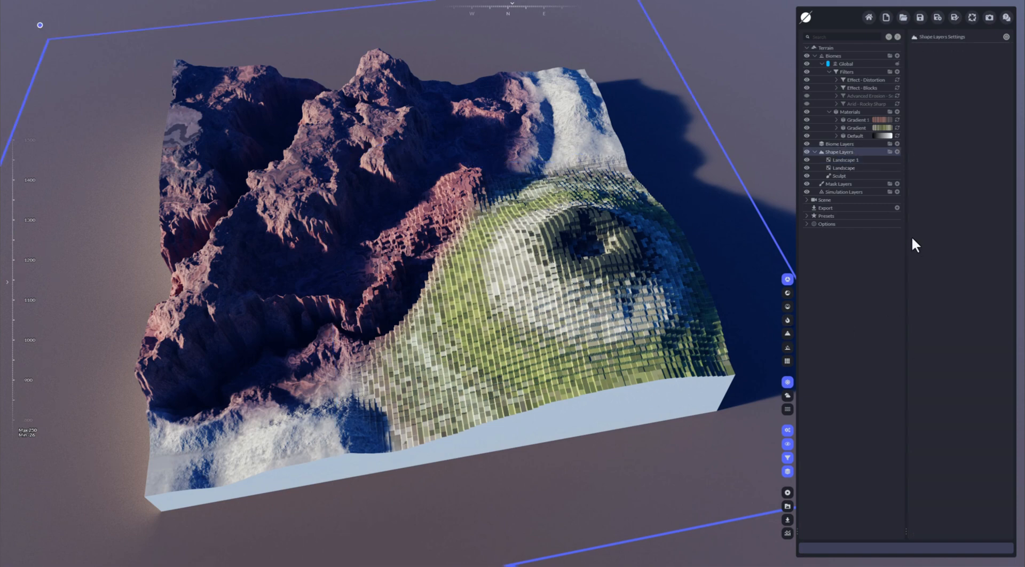